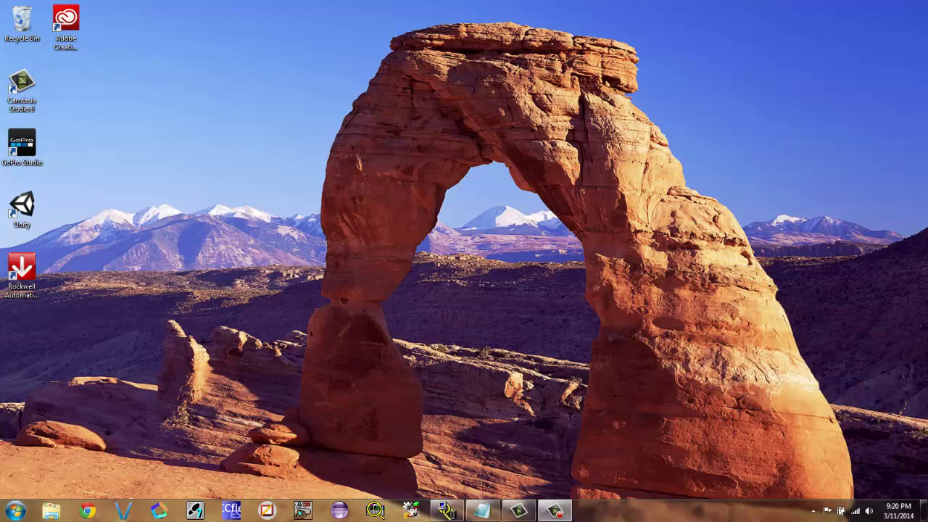
- Launch RSLogix 5000 maximized and start a new controller project from the Start Page
{"action": "left_click", "coordinate": [410, 511]}
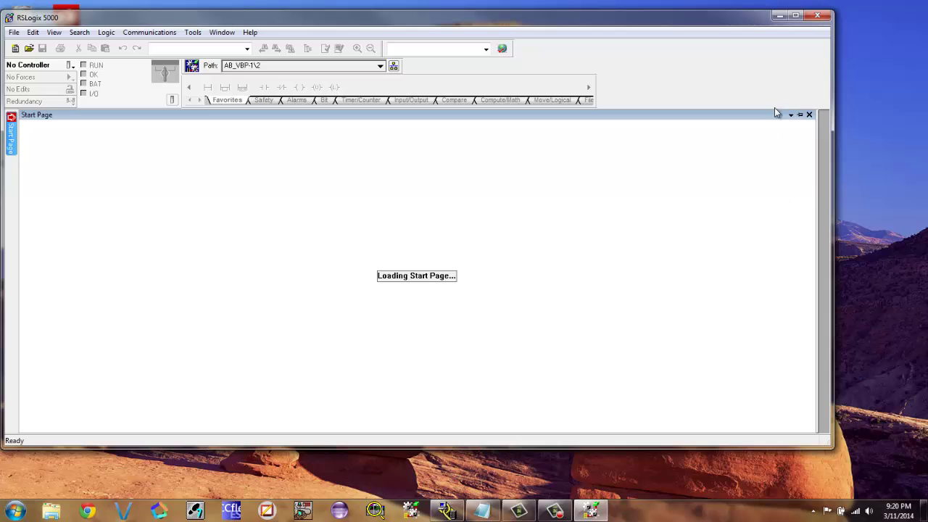
{"action": "left_click", "coordinate": [795, 15]}
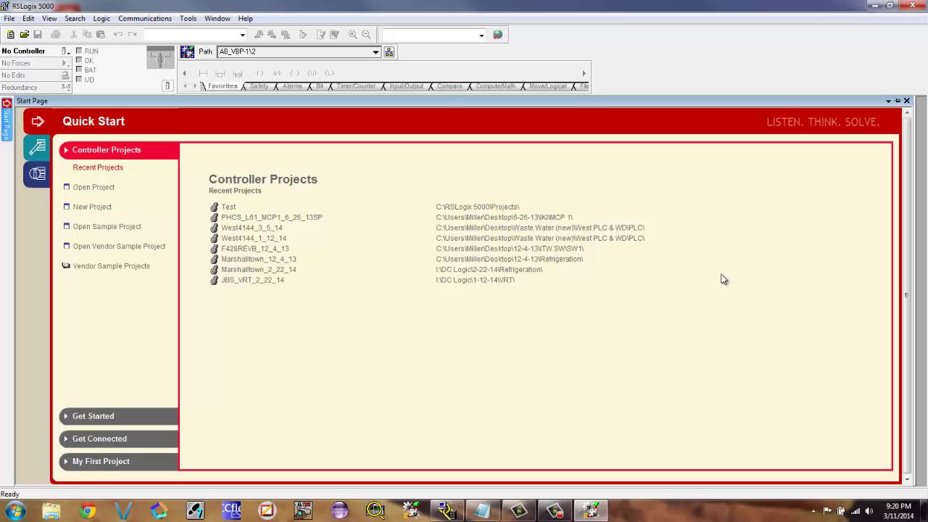
{"action": "left_click", "coordinate": [83, 206]}
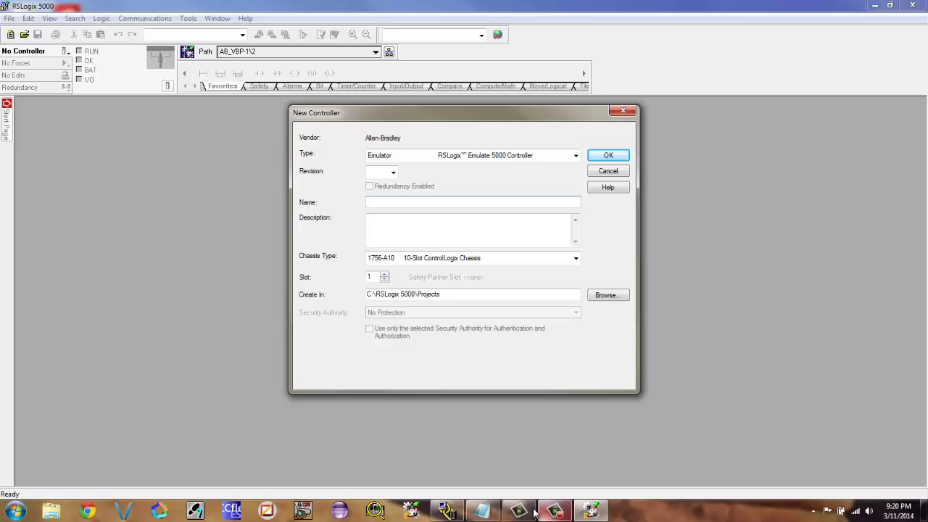
- In RSLinx Classic Lite, add a Virtual Backplane driver named AB_VBP-1 using slot 0
{"action": "left_click", "coordinate": [446, 510]}
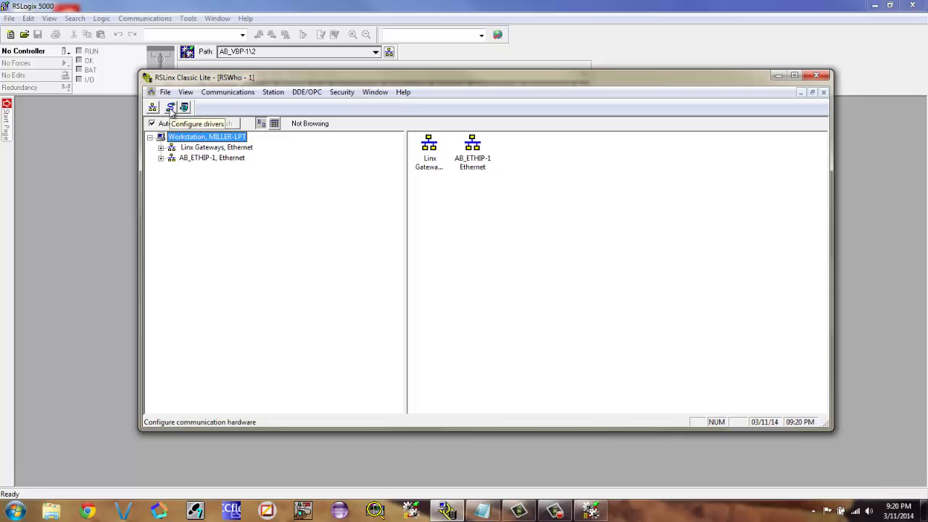
{"action": "left_click", "coordinate": [171, 109]}
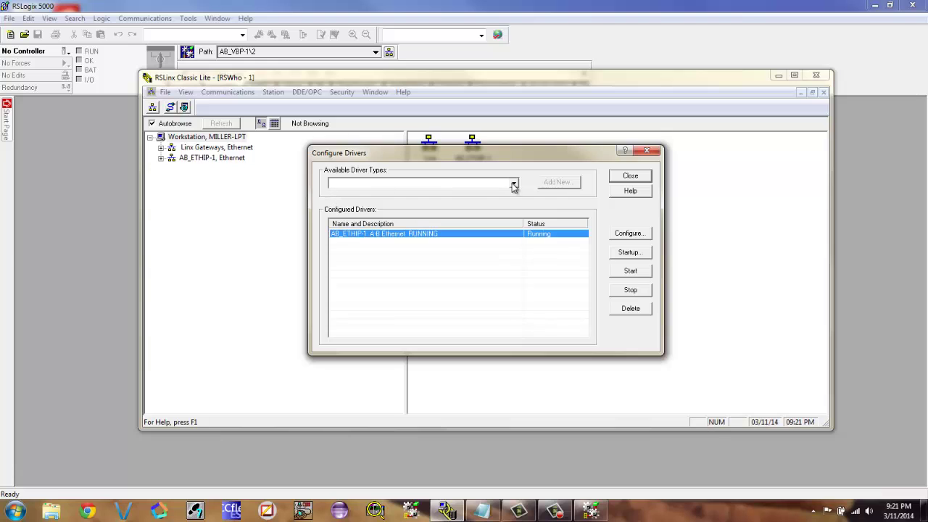
{"action": "left_click", "coordinate": [514, 186]}
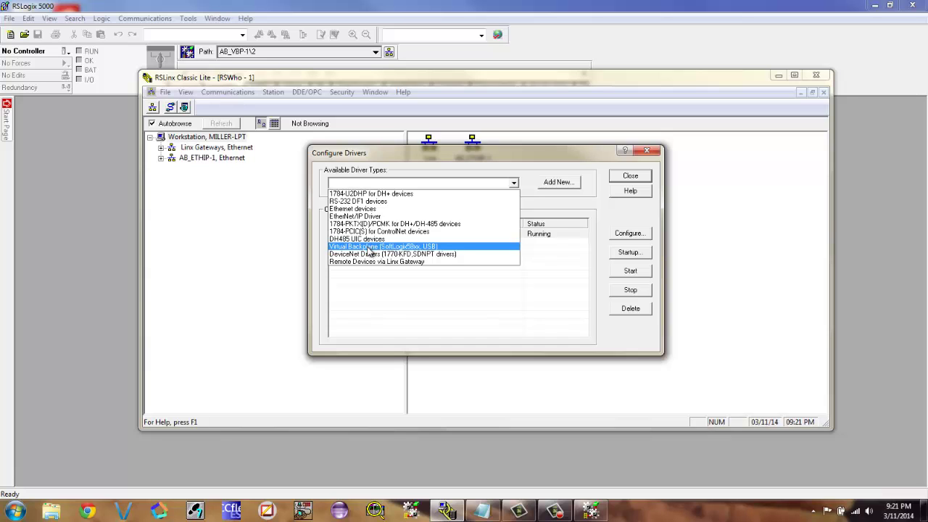
{"action": "left_click", "coordinate": [370, 249]}
{"action": "left_click", "coordinate": [551, 184]}
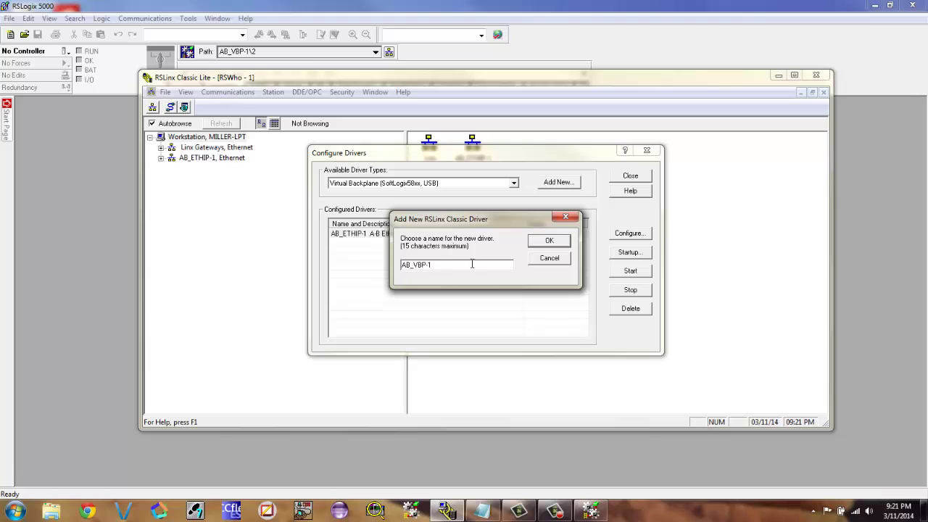
{"action": "double_click", "coordinate": [442, 264]}
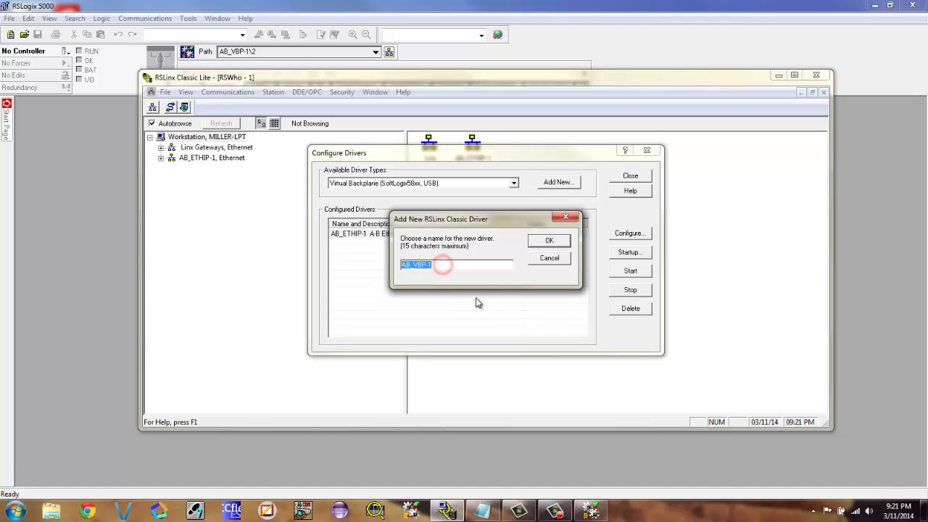
{"action": "left_click", "coordinate": [559, 245]}
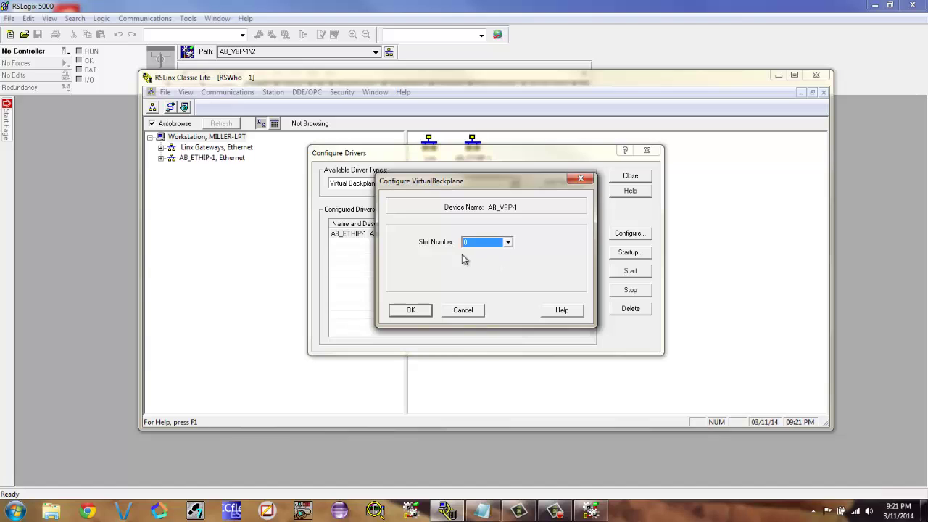
{"action": "left_click", "coordinate": [425, 310]}
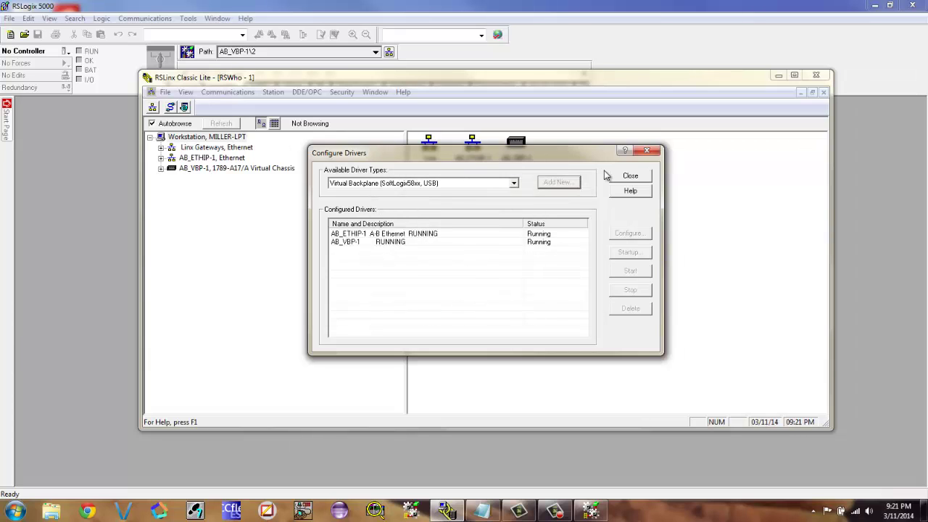
- Expand the AB_VBP-1 chassis down to the 127.0.0.1 RSLinx Enterprise Ethernet entry
{"action": "left_click", "coordinate": [638, 179]}
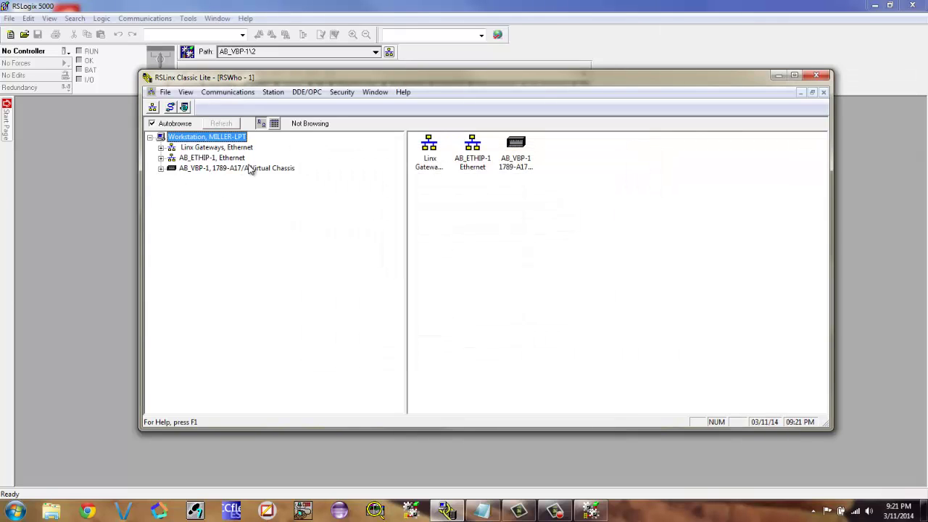
{"action": "left_click", "coordinate": [247, 168]}
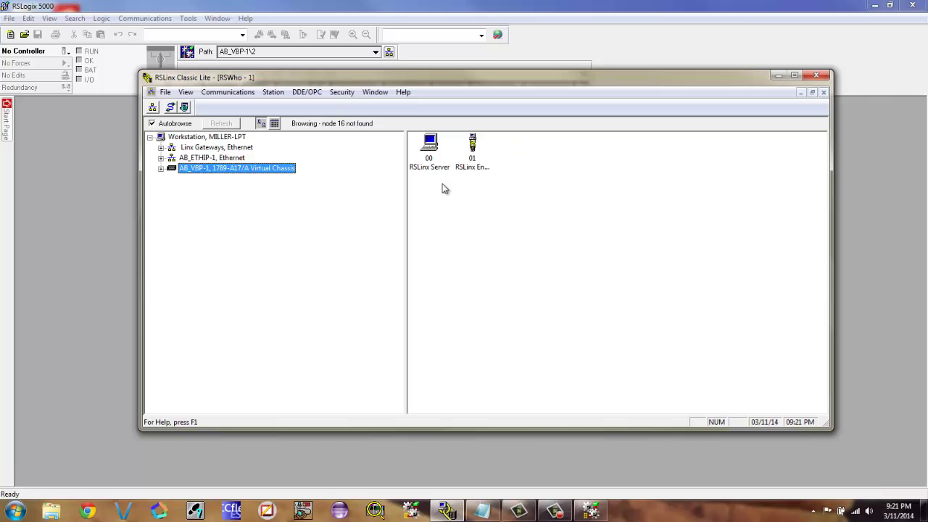
{"action": "left_click", "coordinate": [160, 168]}
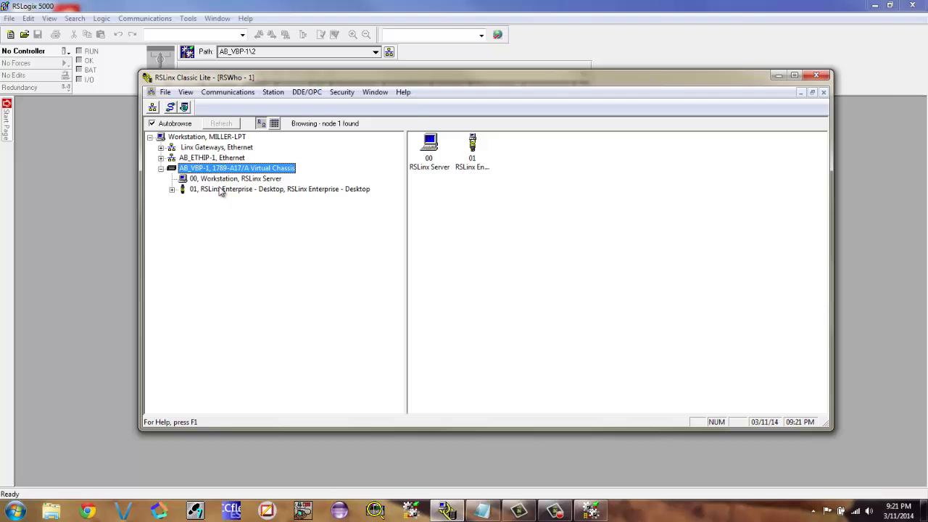
{"action": "left_click", "coordinate": [174, 190]}
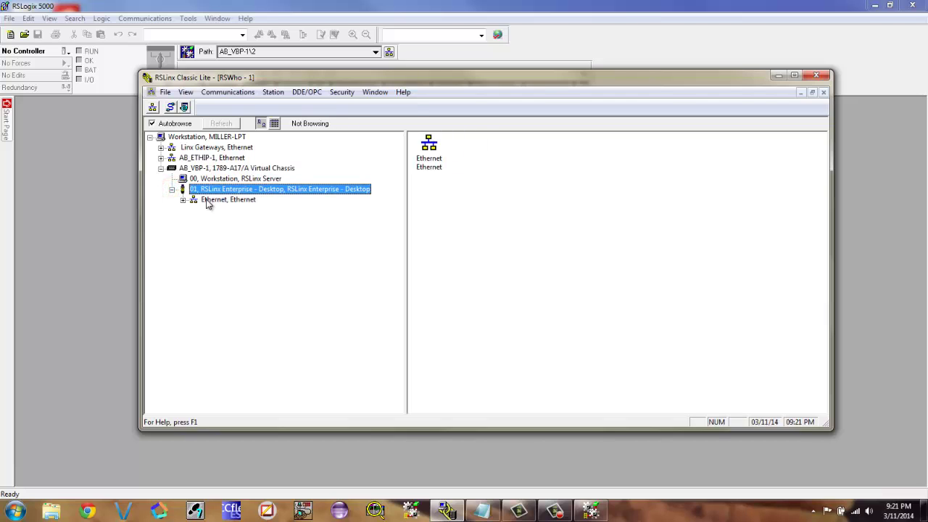
{"action": "left_click", "coordinate": [182, 200]}
{"action": "left_click", "coordinate": [268, 210]}
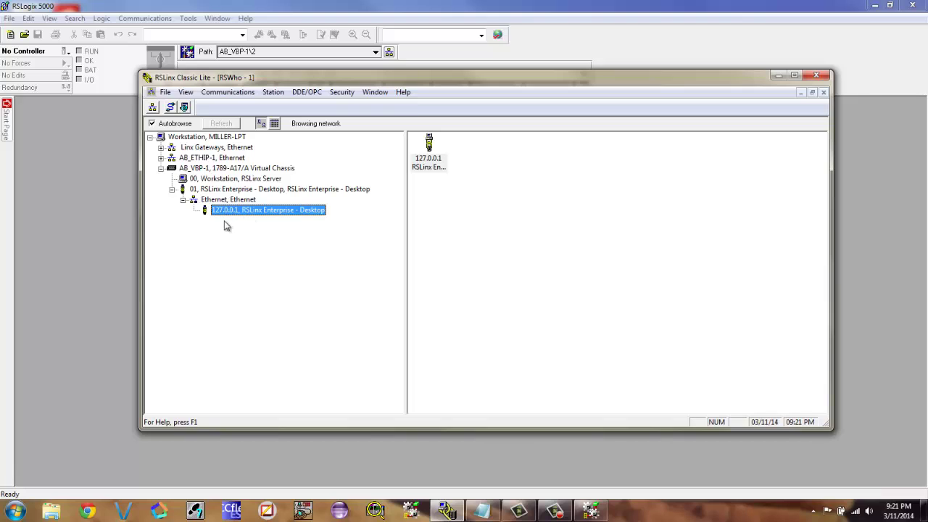
- Collapse the Ethernet node and bring up the Emulate 5000 Chassis Monitor
{"action": "left_click", "coordinate": [182, 200]}
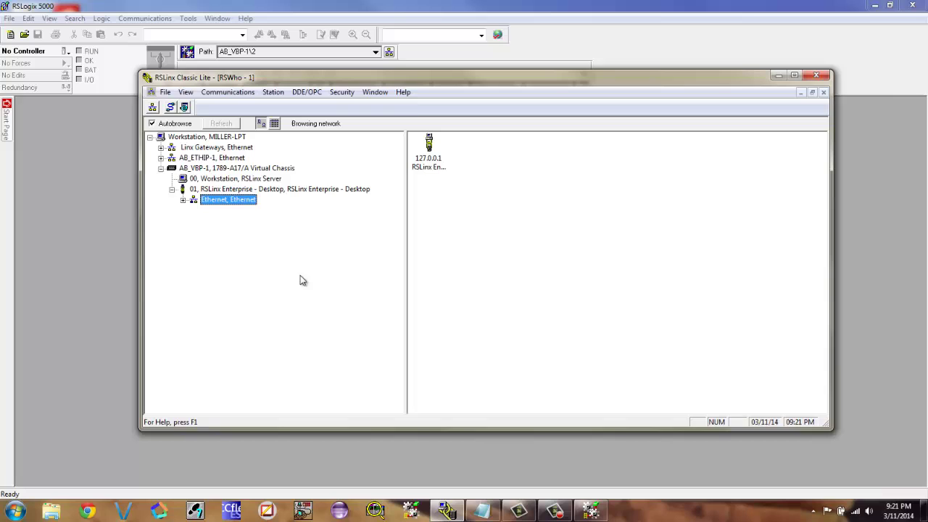
{"action": "left_click", "coordinate": [191, 169]}
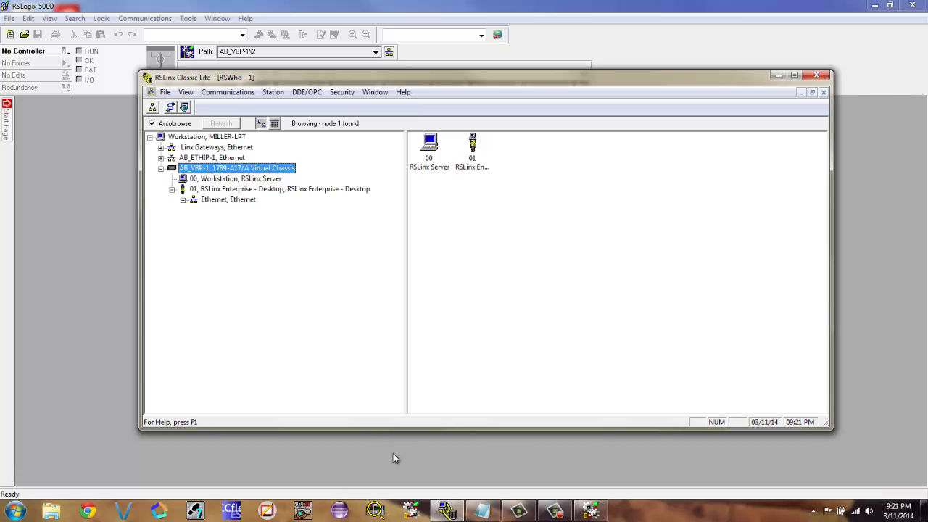
{"action": "left_click", "coordinate": [375, 511]}
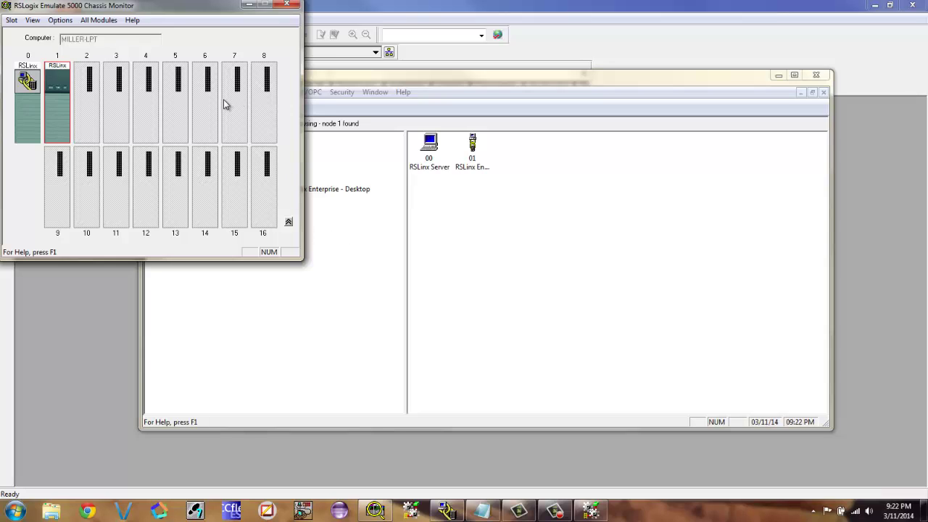
- Create a module in empty slot 2, choosing the RSLogix Emulate 5000 Controller type
{"action": "left_click", "coordinate": [92, 118]}
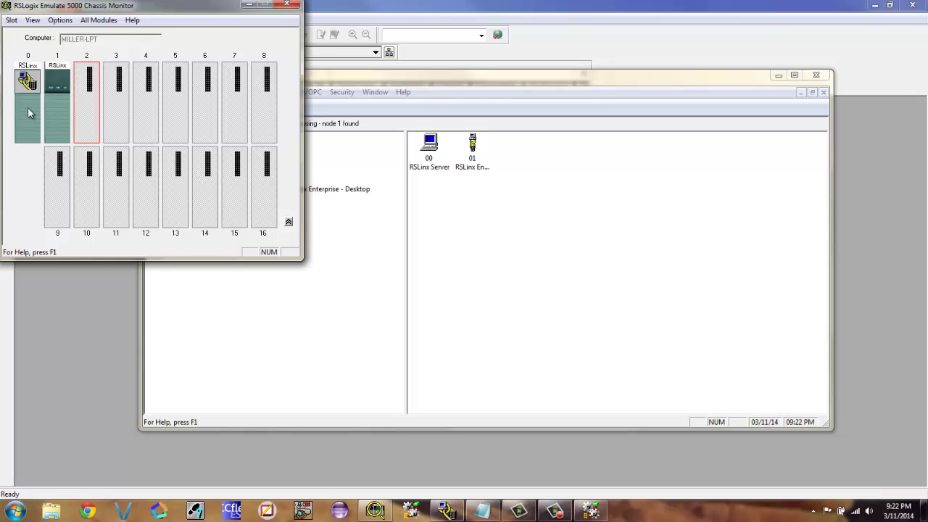
{"action": "left_click", "coordinate": [56, 80]}
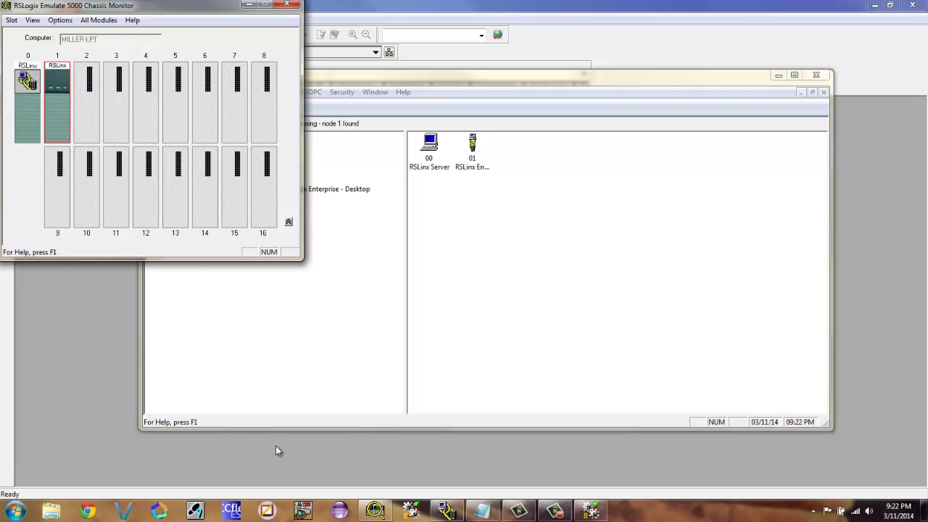
{"action": "left_click", "coordinate": [83, 96]}
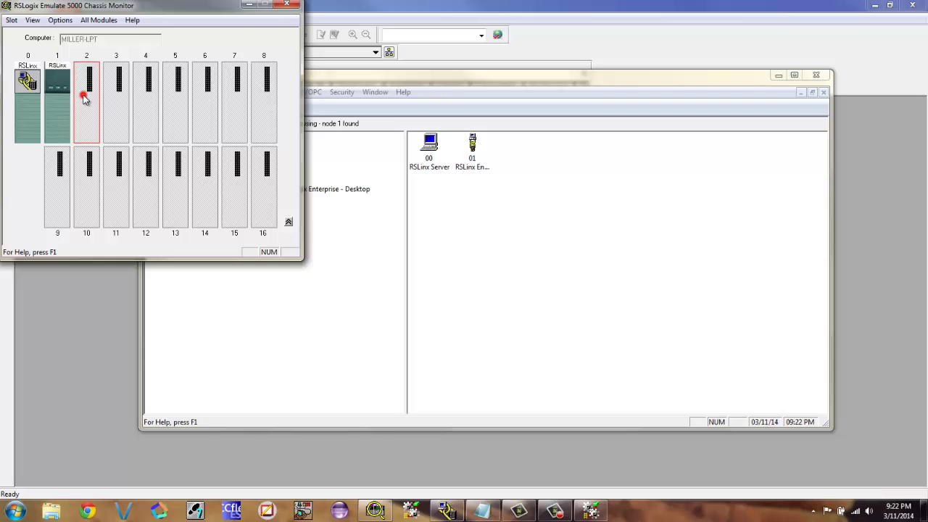
{"action": "right_click", "coordinate": [85, 100]}
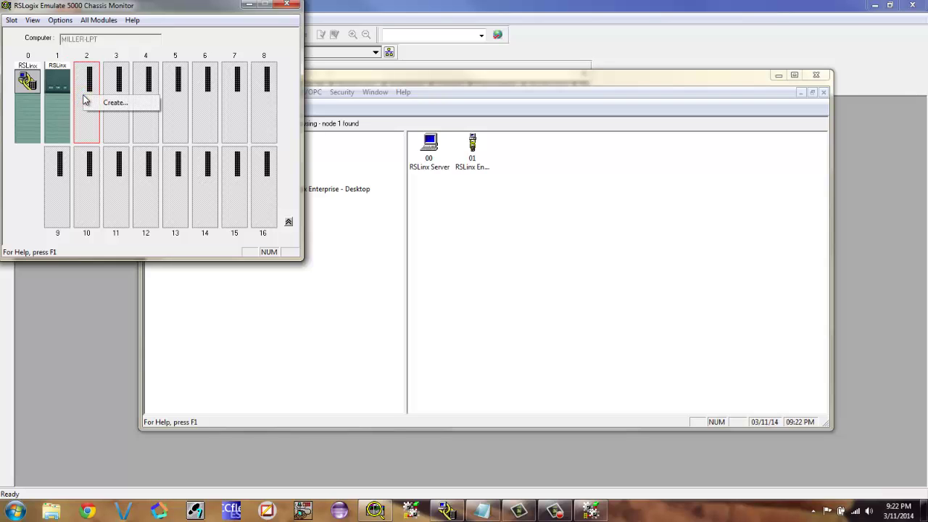
{"action": "left_click", "coordinate": [136, 102]}
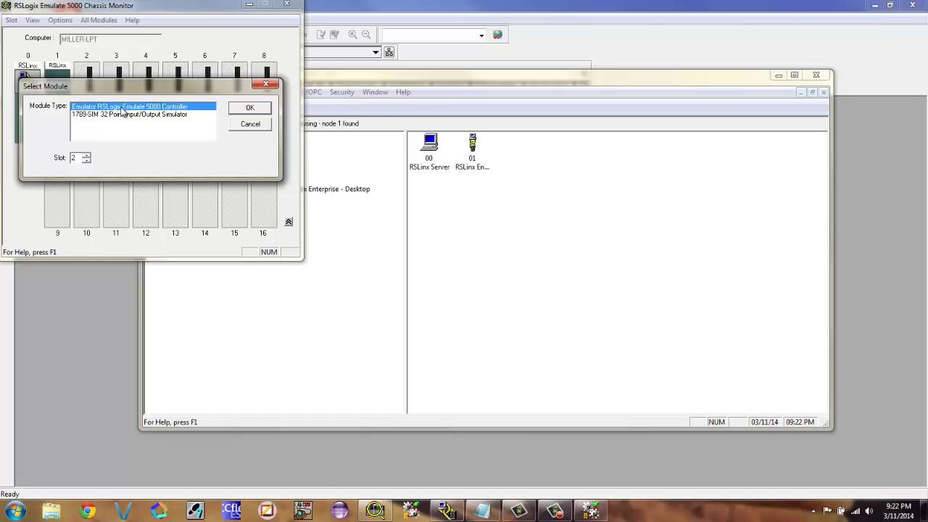
{"action": "left_click", "coordinate": [163, 107]}
- Confirm the module, keep the previous configuration, and finish the controller wizard
{"action": "left_click", "coordinate": [250, 109]}
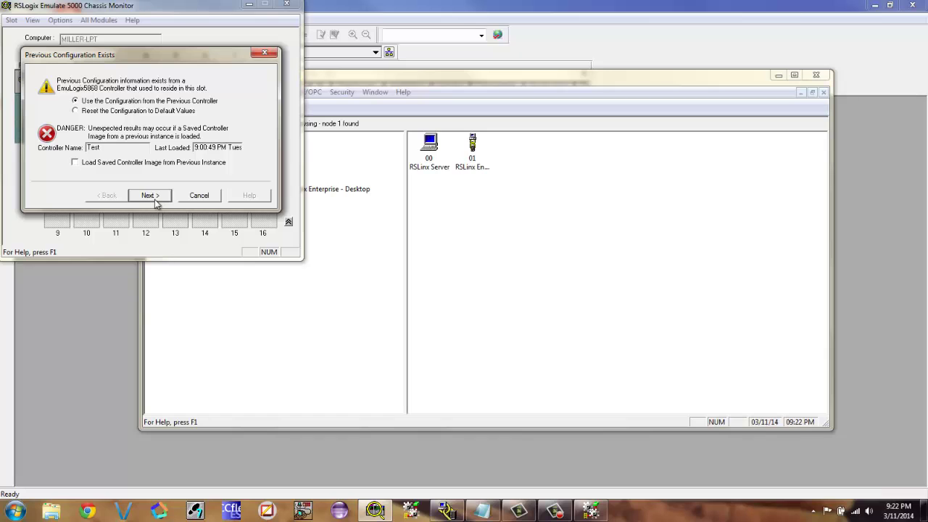
{"action": "left_click", "coordinate": [152, 197]}
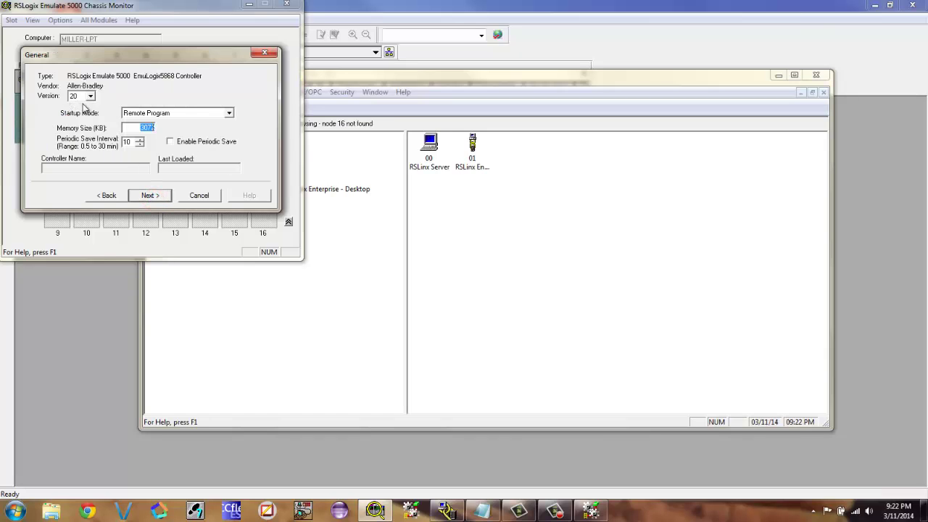
{"action": "left_click", "coordinate": [148, 195]}
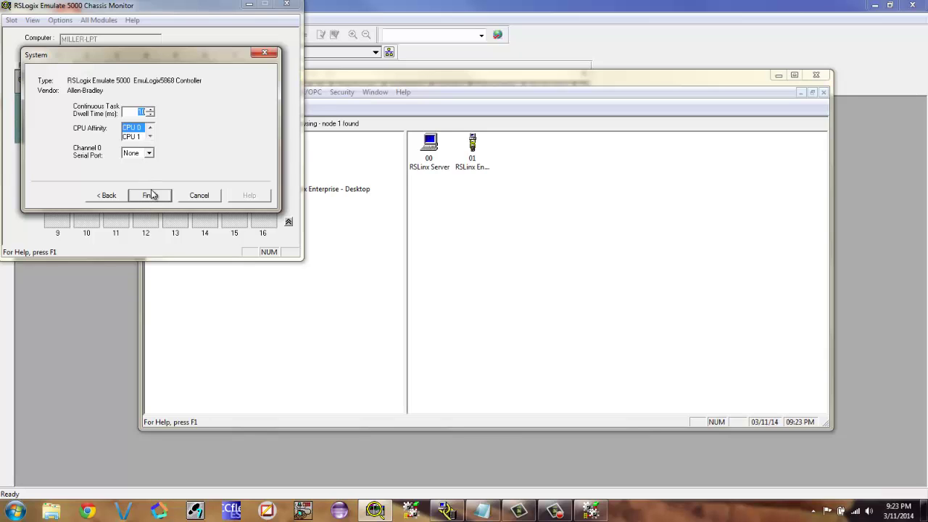
{"action": "left_click", "coordinate": [150, 197]}
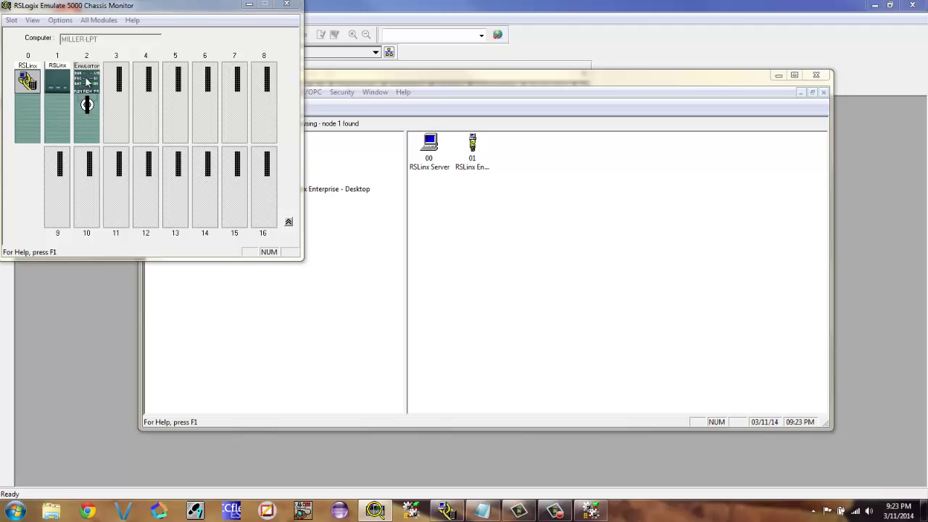
- Verify 02 RSLogix 5000 Emulator appears in RSWho, then minimize RSLinx Classic
{"action": "left_click", "coordinate": [247, 6]}
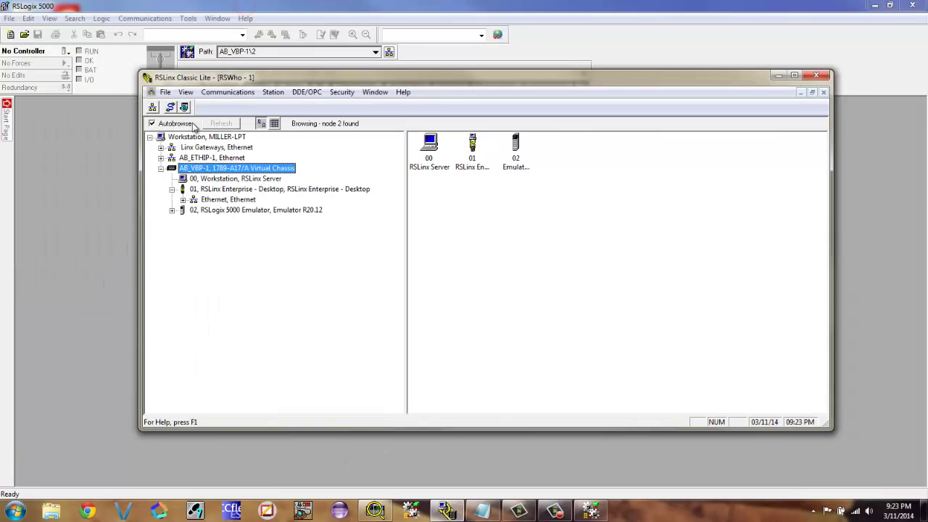
{"action": "left_click", "coordinate": [172, 190]}
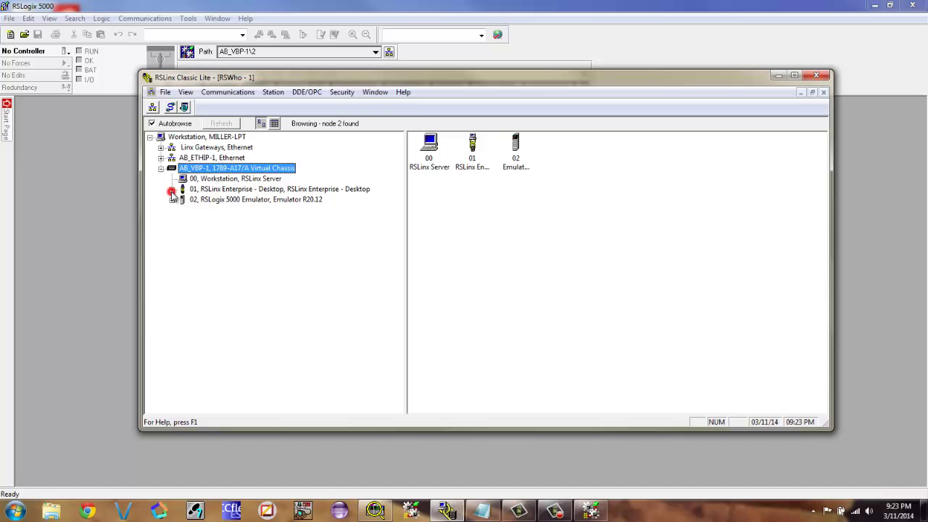
{"action": "left_click", "coordinate": [214, 199]}
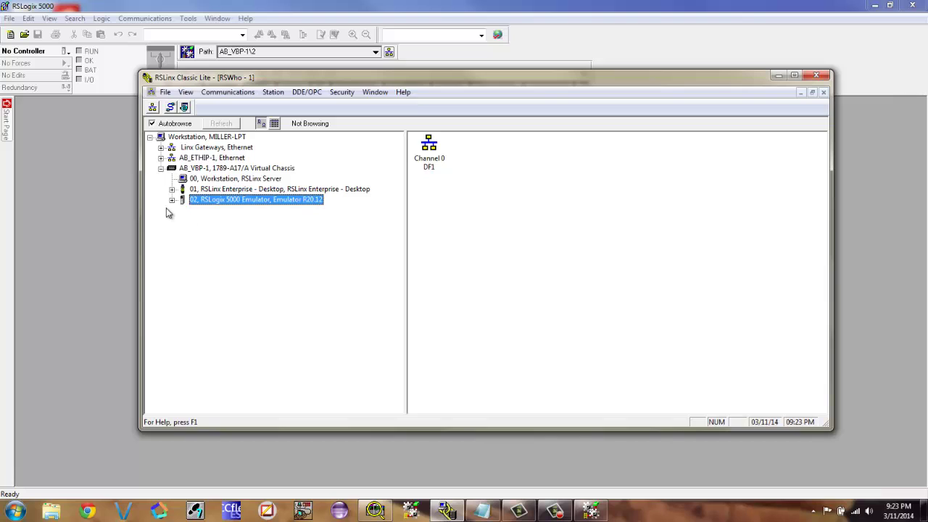
{"action": "left_click", "coordinate": [776, 77]}
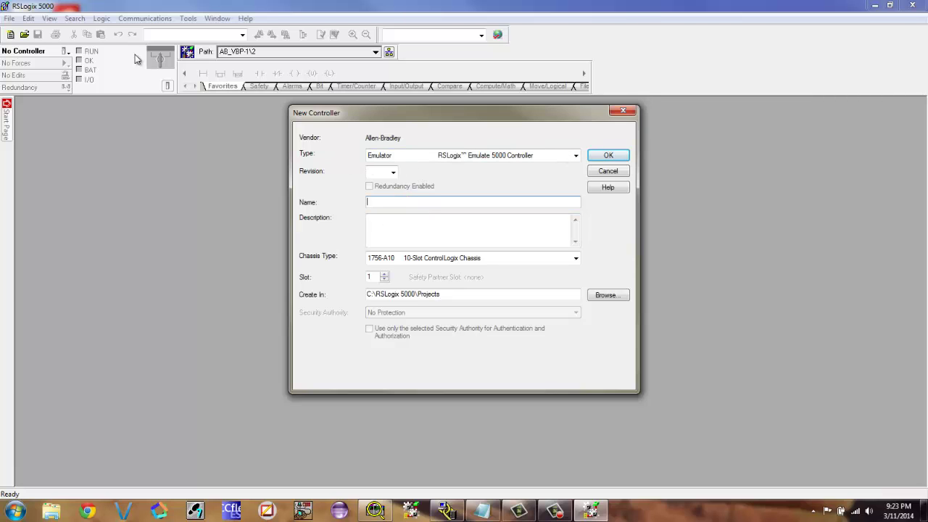
- Set the controller type to Emulator with firmware revision 20
{"action": "left_click", "coordinate": [576, 155]}
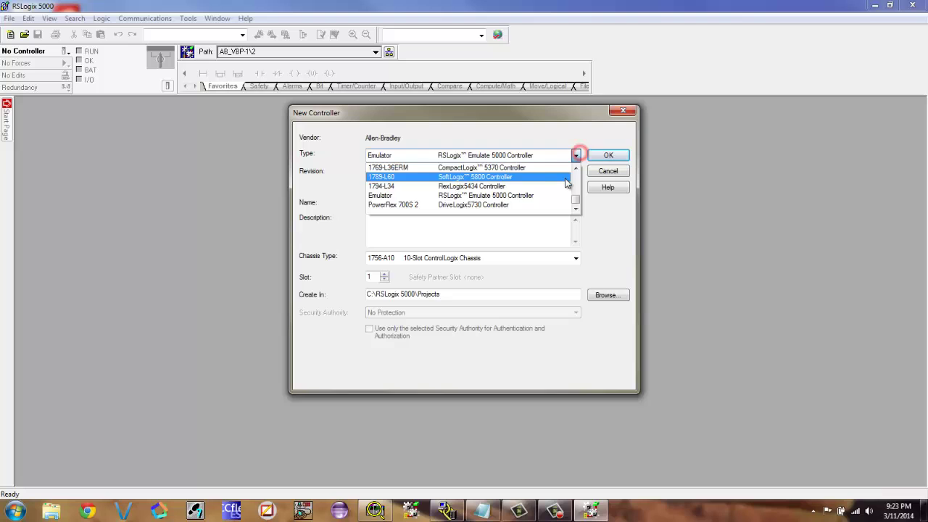
{"action": "scroll", "coordinate": [576, 203], "scroll_direction": "up", "scroll_amount": 5}
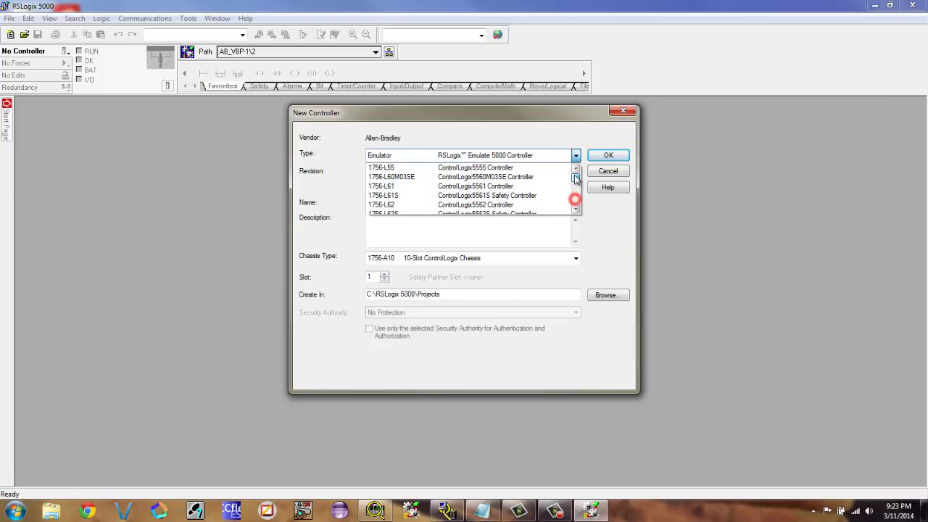
{"action": "left_click", "coordinate": [519, 171]}
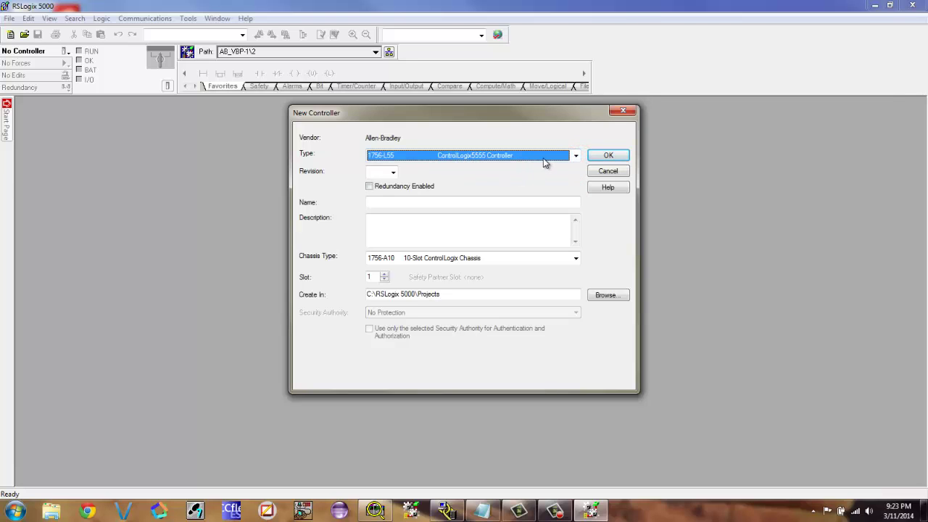
{"action": "left_click", "coordinate": [579, 159]}
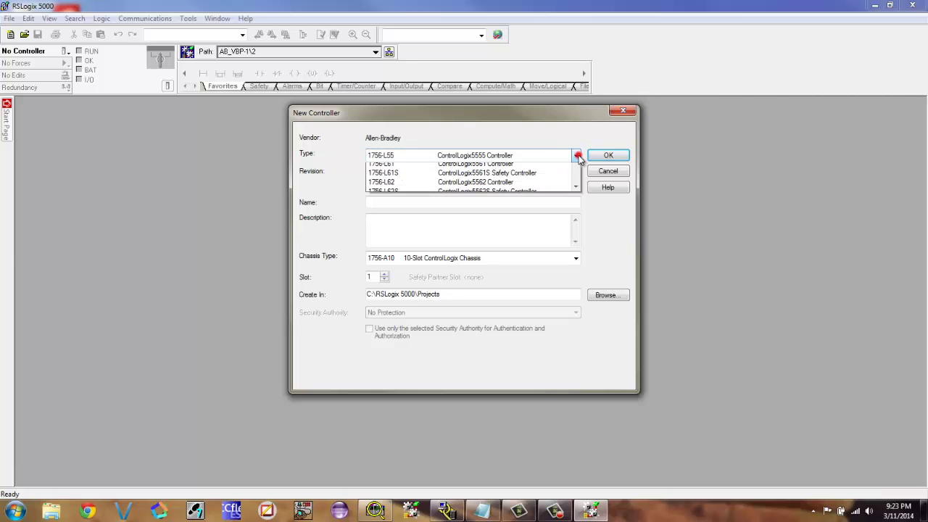
{"action": "left_click_drag", "start_coordinate": [578, 178], "coordinate": [577, 201]}
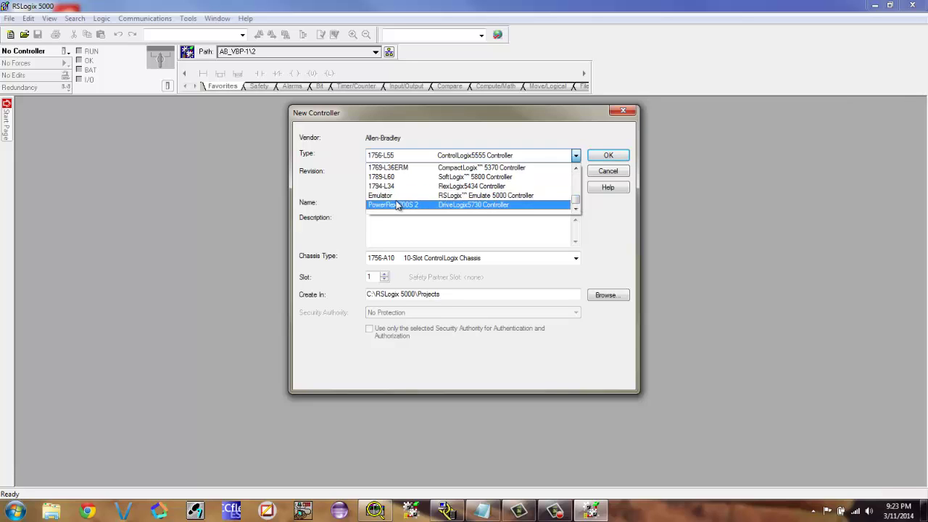
{"action": "left_click", "coordinate": [531, 196]}
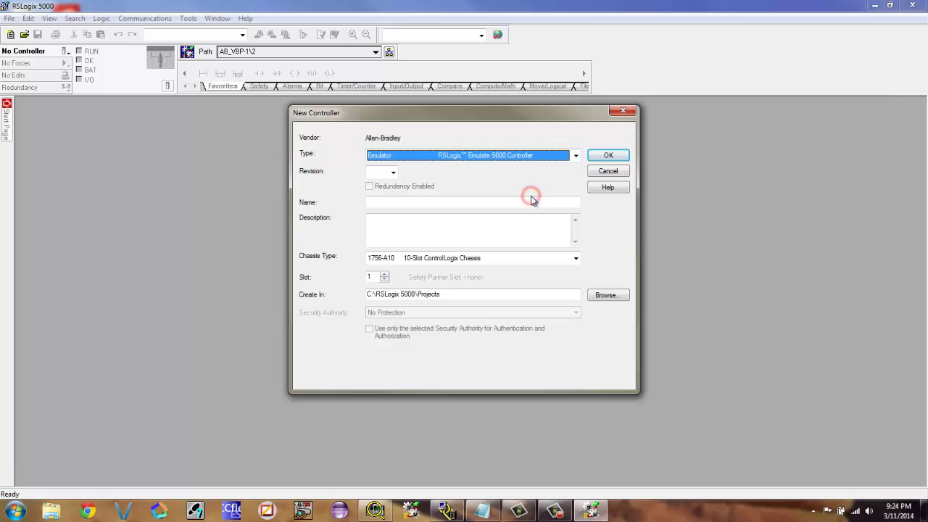
{"action": "left_click", "coordinate": [394, 173]}
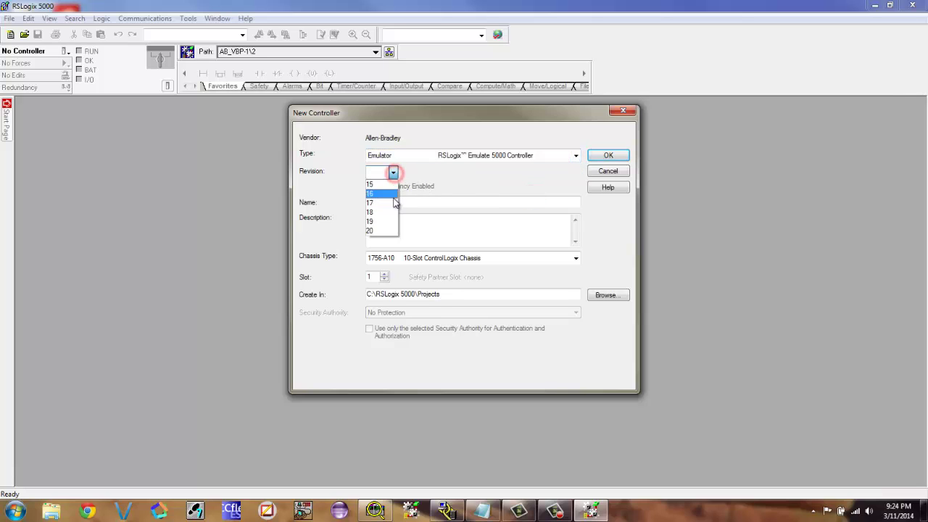
{"action": "left_click", "coordinate": [375, 233]}
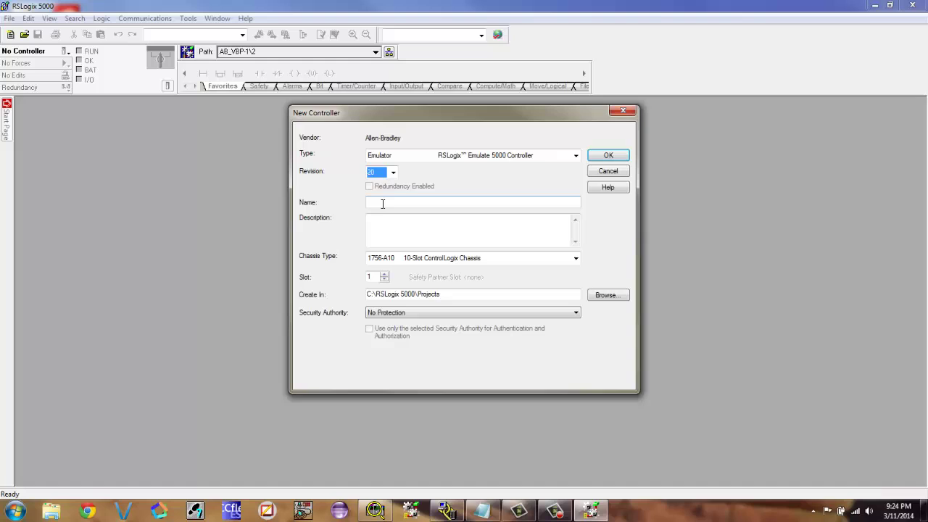
- Name the controller Tutorial, describe it as 'Youtube 1 st tutorial', and set slot 2
{"action": "left_click", "coordinate": [381, 203]}
{"action": "left_click", "coordinate": [416, 235]}
{"action": "type", "text": "Youtube 1 st tutorial"}
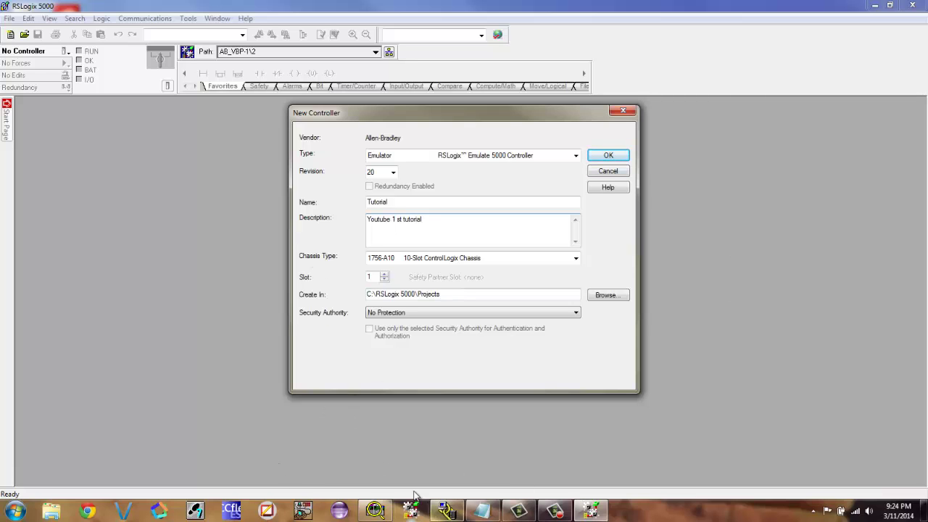
{"action": "mouse_move", "coordinate": [410, 511]}
{"action": "left_click", "coordinate": [286, 319]}
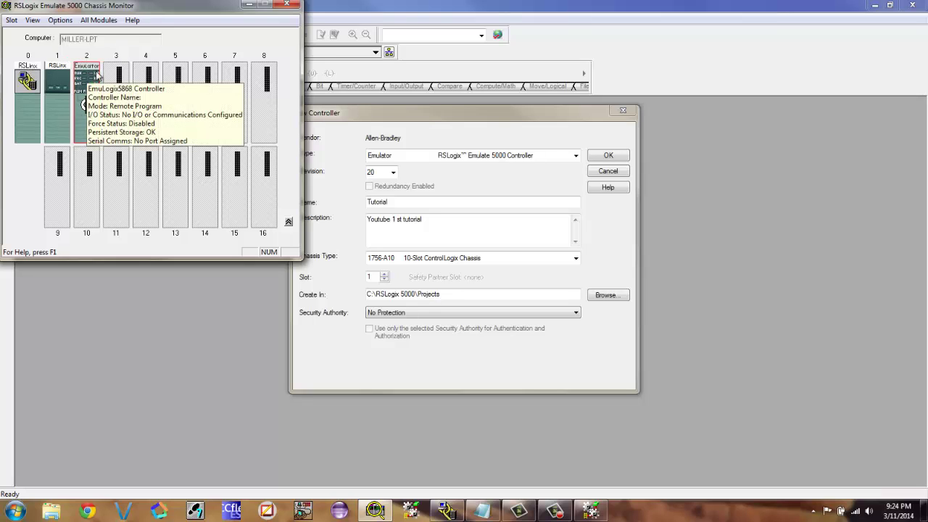
{"action": "left_click", "coordinate": [249, 7]}
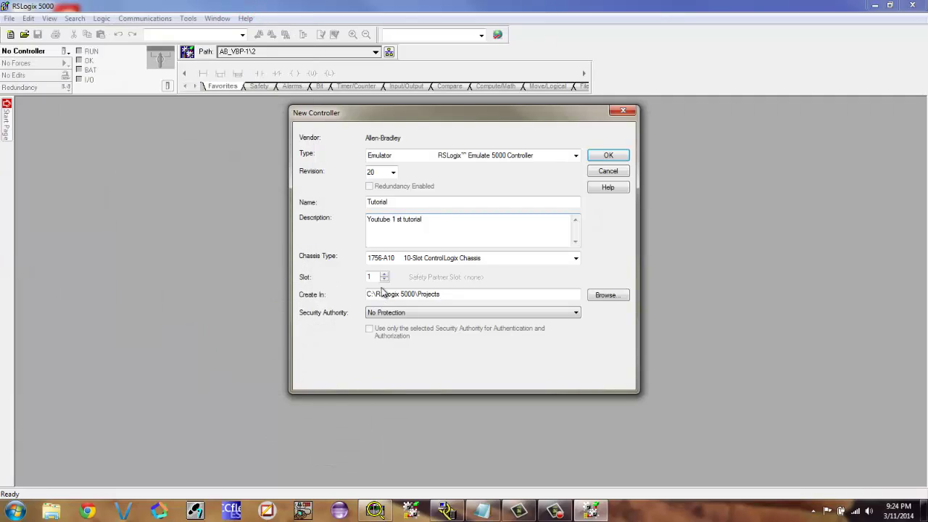
{"action": "left_click", "coordinate": [384, 275]}
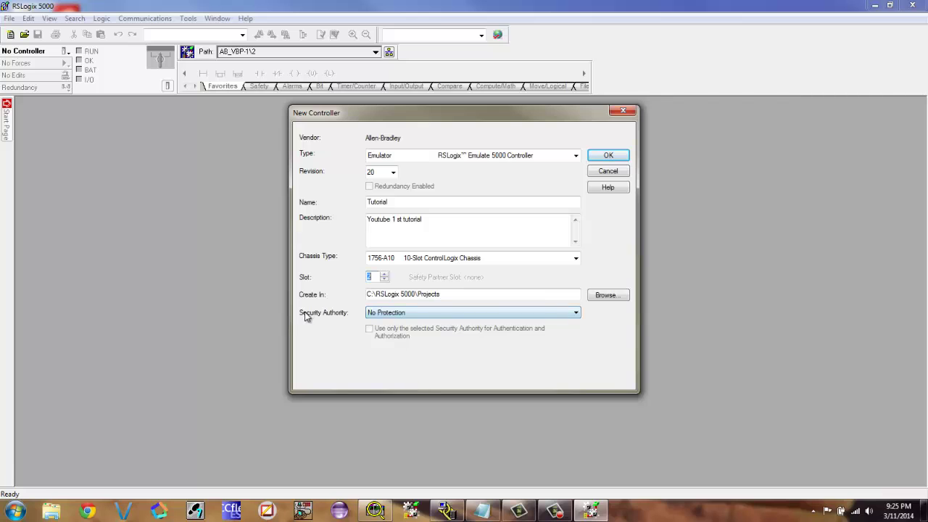
- Create the Tutorial project and check [2] Emulator Tutorial on the 1756 backplane
{"action": "left_click", "coordinate": [593, 156]}
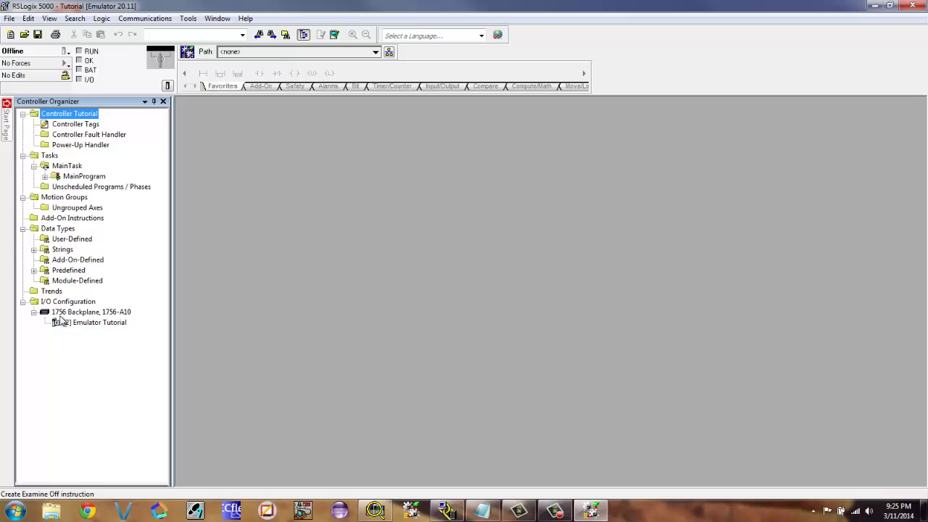
{"action": "left_click", "coordinate": [90, 313]}
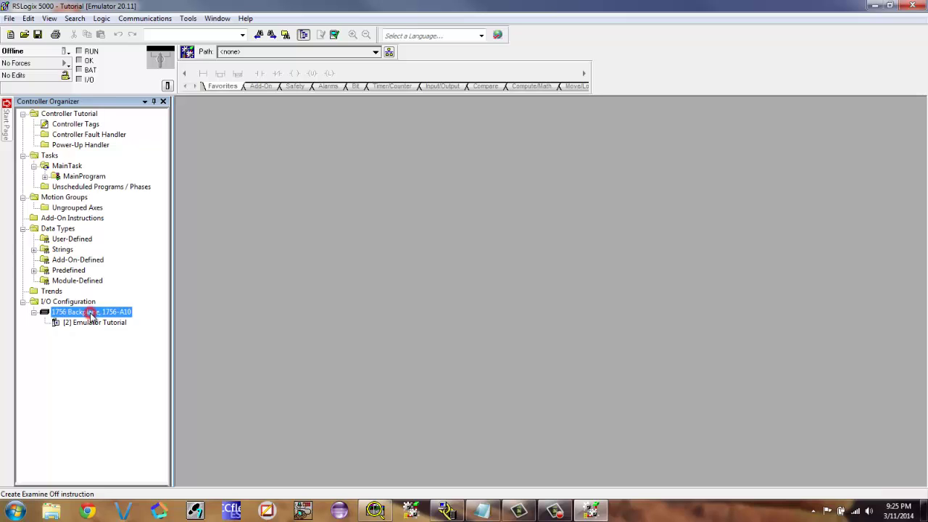
{"action": "left_click", "coordinate": [69, 324]}
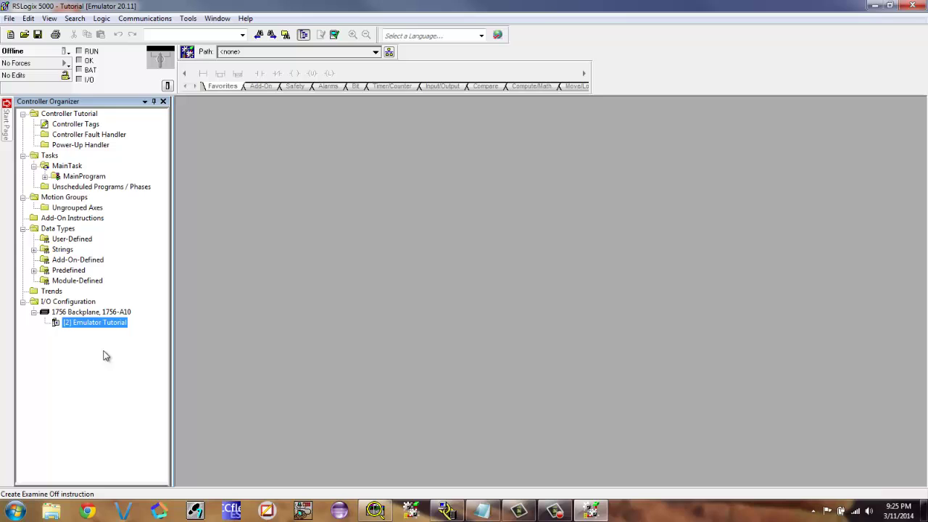
{"action": "double_click", "coordinate": [107, 323]}
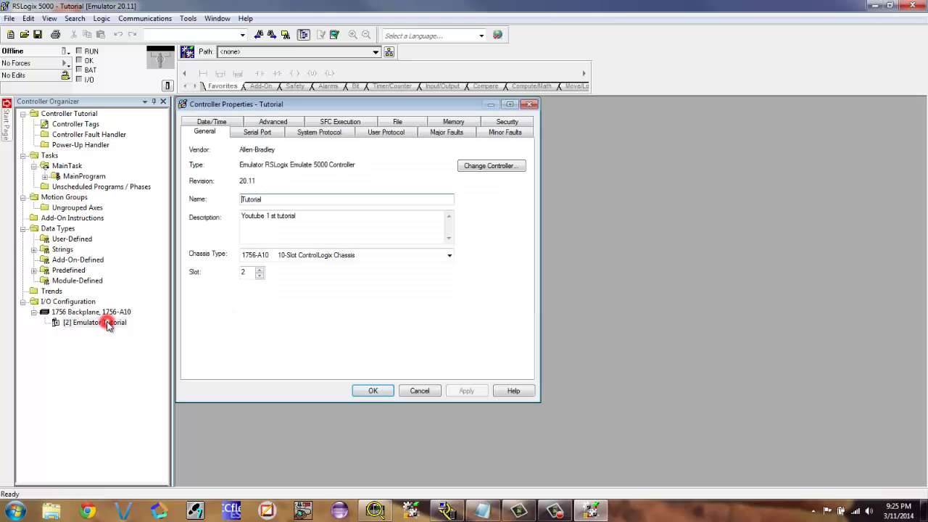
{"action": "left_click", "coordinate": [259, 275]}
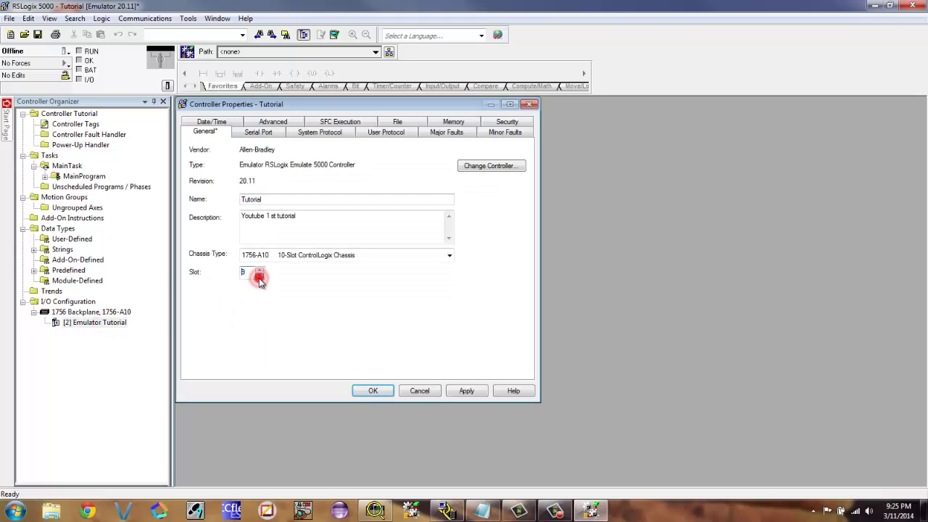
{"action": "left_click", "coordinate": [258, 276]}
{"action": "left_click", "coordinate": [260, 277]}
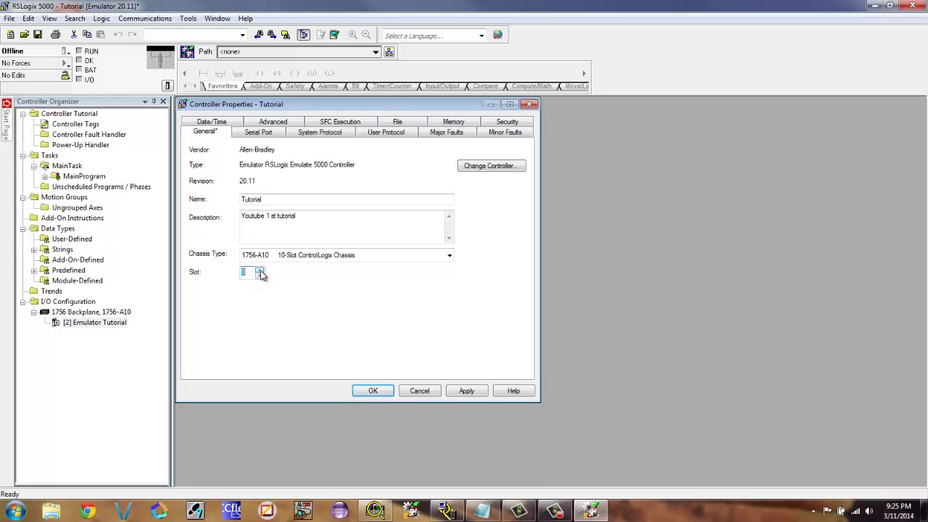
{"action": "left_click", "coordinate": [259, 275]}
{"action": "left_click", "coordinate": [259, 272]}
{"action": "left_click", "coordinate": [259, 270]}
{"action": "left_click", "coordinate": [260, 275]}
{"action": "left_click", "coordinate": [415, 391]}
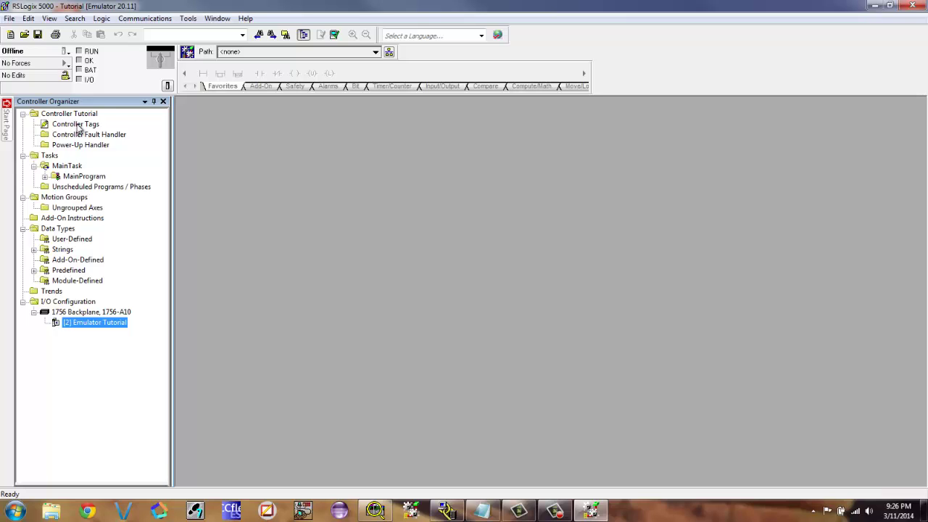
- Open the Controller Tags editor and clear its name filter
{"action": "left_click", "coordinate": [76, 125]}
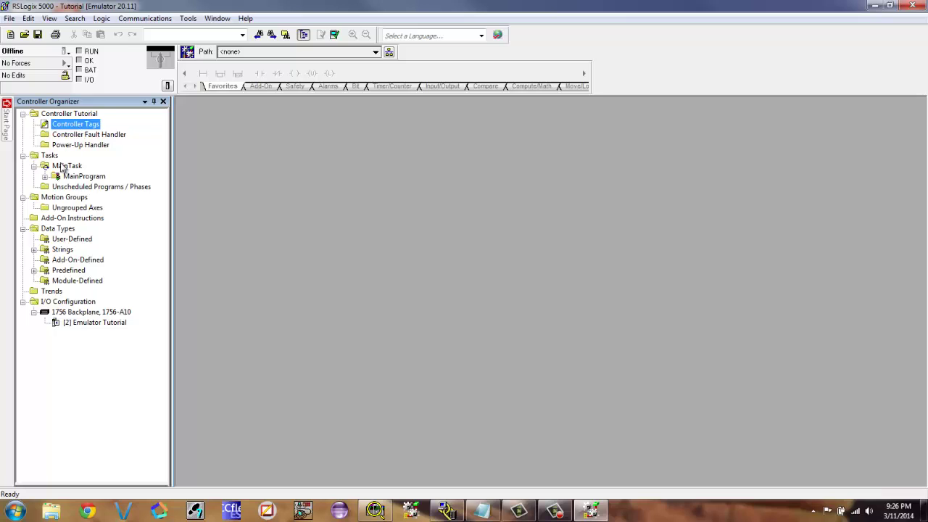
{"action": "double_click", "coordinate": [88, 127]}
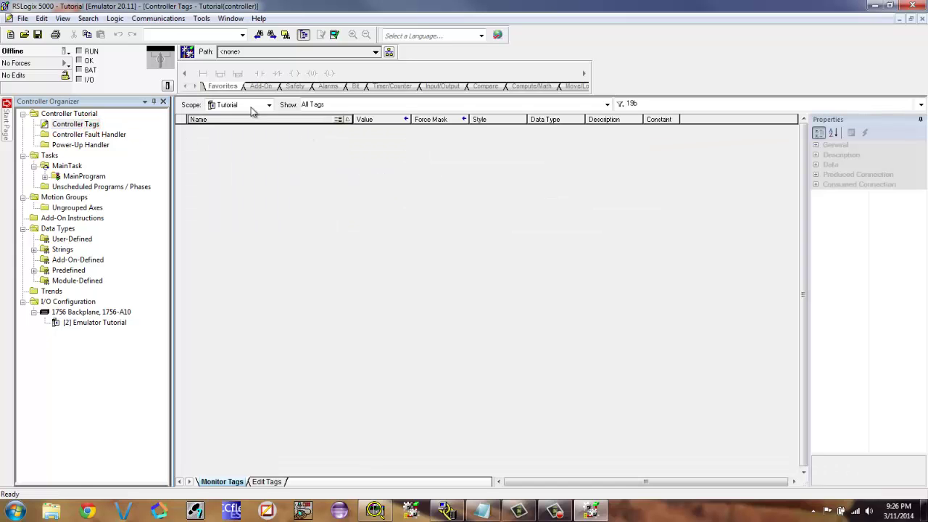
{"action": "left_click", "coordinate": [661, 103]}
{"action": "key", "text": "BackSpace"}
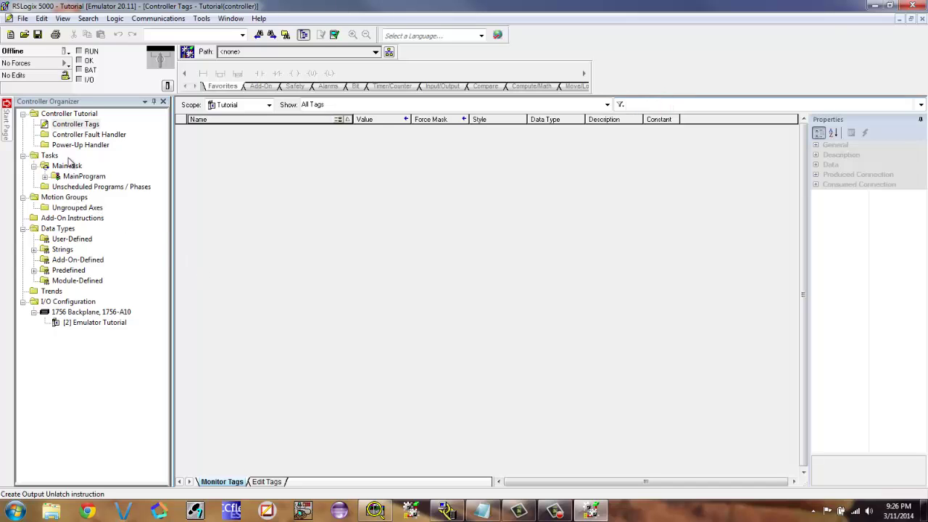
- Open the MainProgram program tags and erase the leftover 19b name filter
{"action": "left_click", "coordinate": [83, 136]}
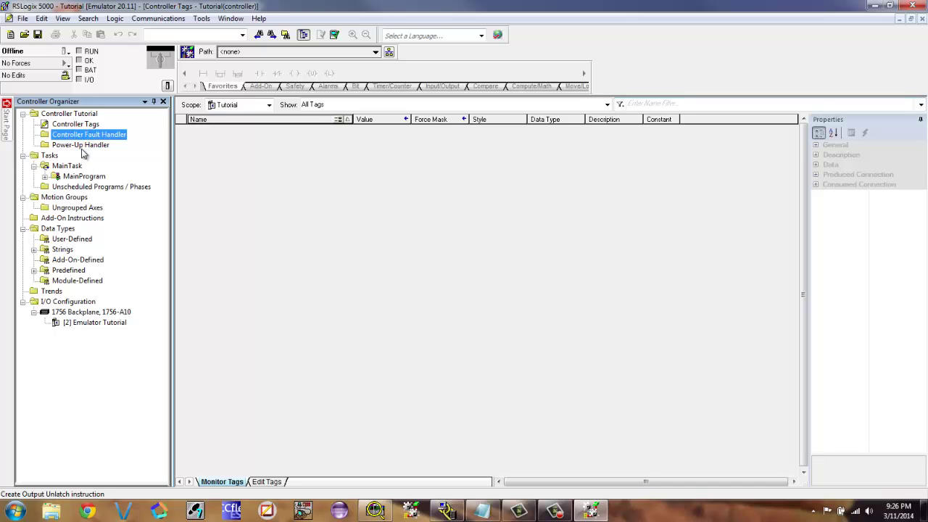
{"action": "left_click", "coordinate": [82, 148]}
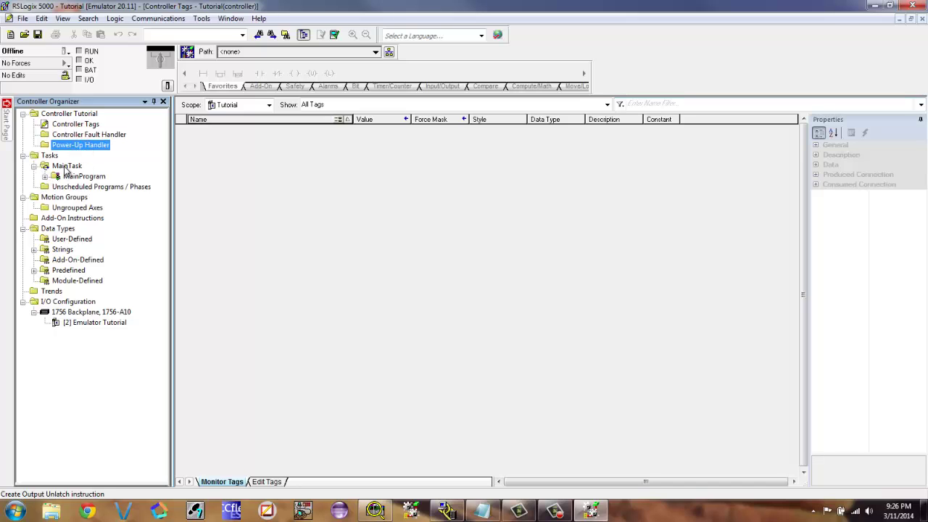
{"action": "left_click", "coordinate": [66, 166]}
{"action": "left_click", "coordinate": [44, 177]}
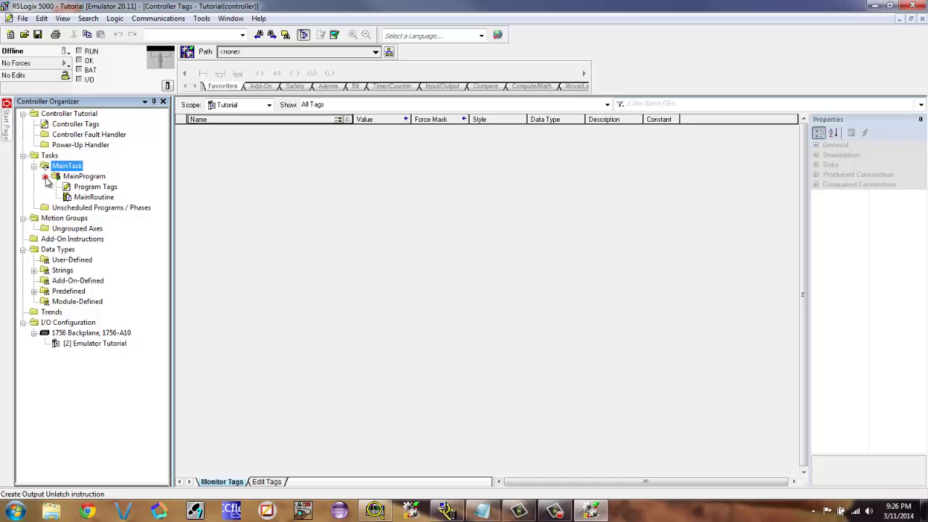
{"action": "double_click", "coordinate": [100, 187]}
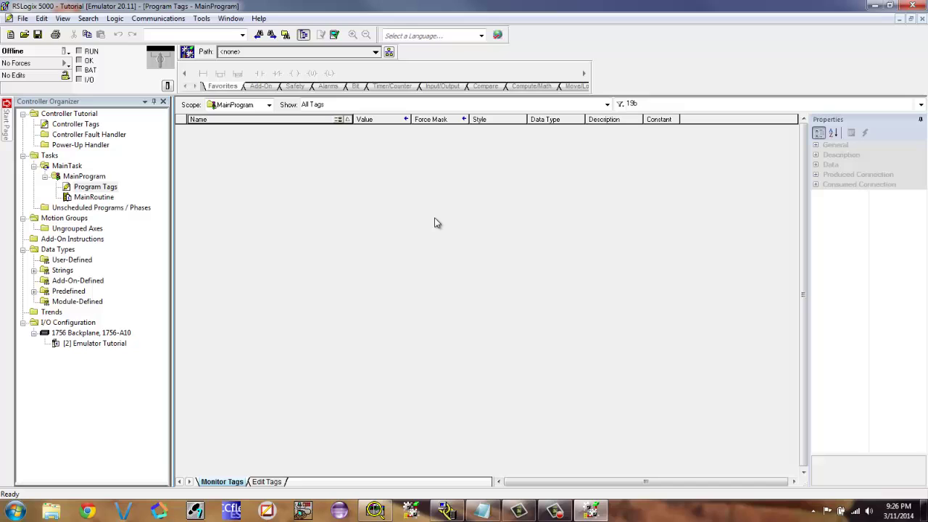
{"action": "left_click", "coordinate": [648, 104]}
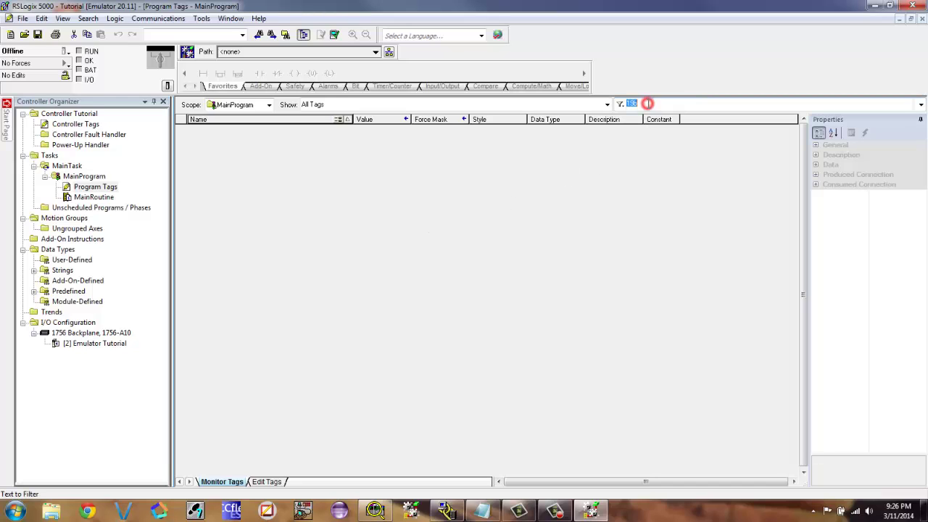
{"action": "key", "text": "BackSpace"}
- Open MainRoutine and place an XIC contact followed by an OTE coil on rung 0
{"action": "double_click", "coordinate": [105, 197]}
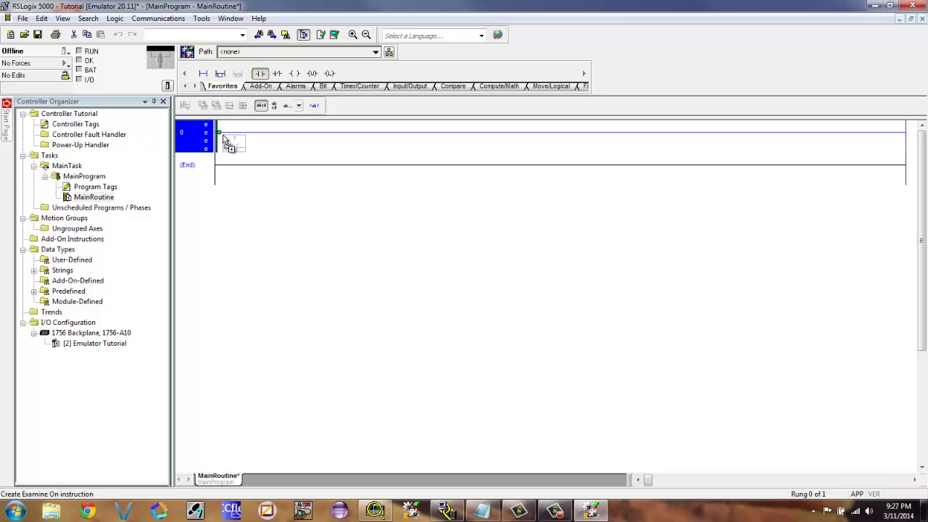
{"action": "left_click_drag", "start_coordinate": [260, 75], "coordinate": [226, 139]}
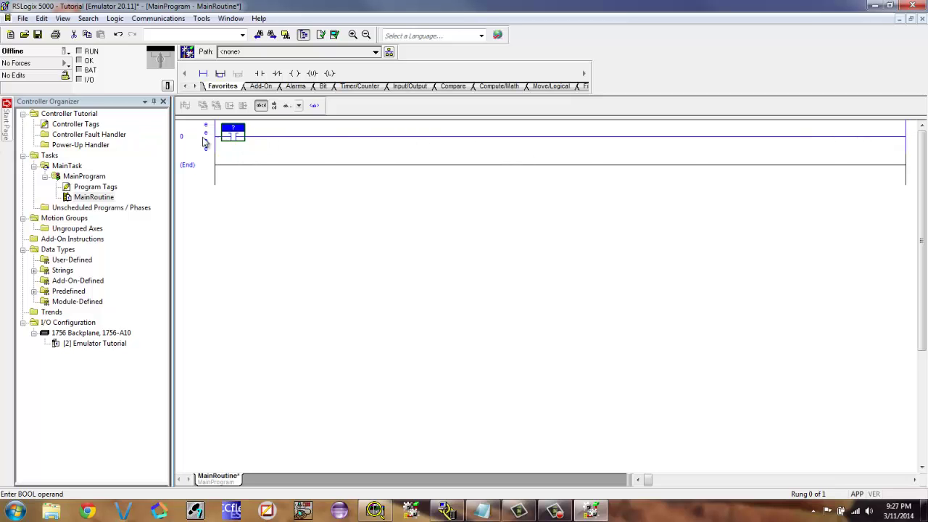
{"action": "left_click", "coordinate": [288, 169]}
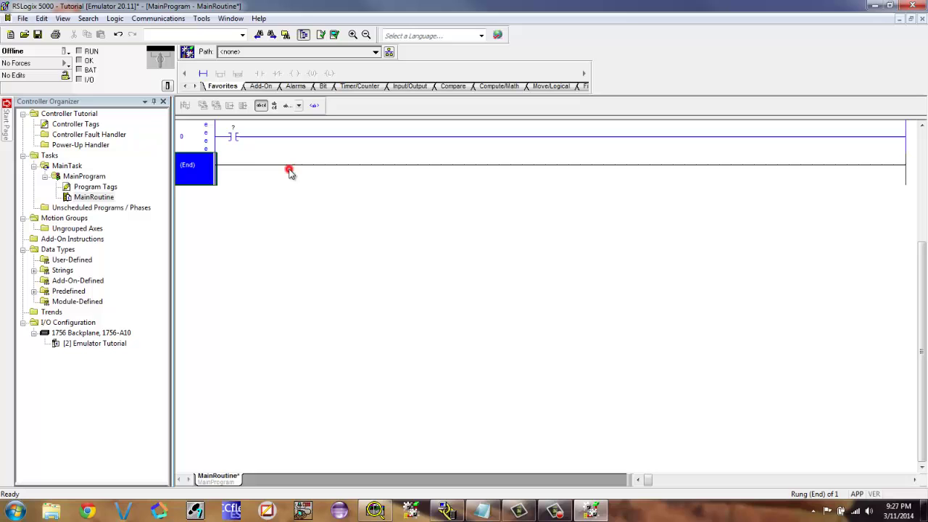
{"action": "left_click", "coordinate": [197, 145]}
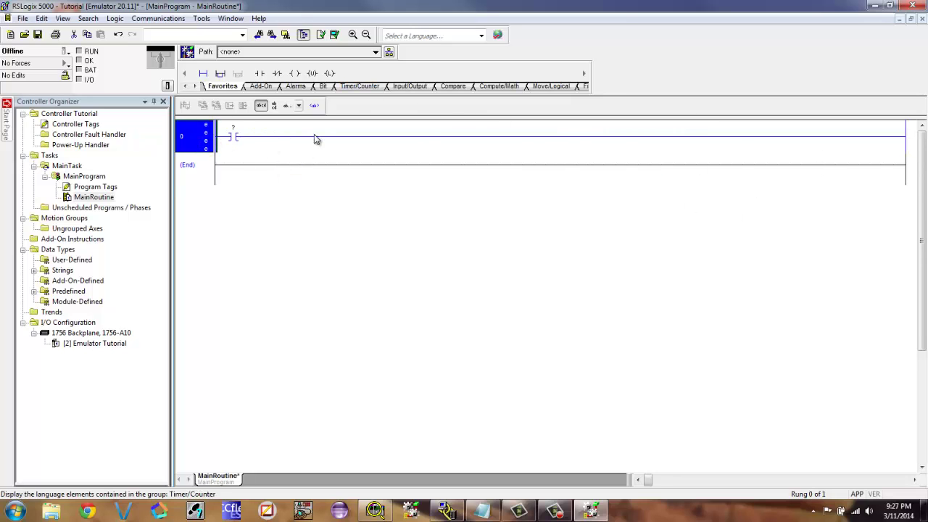
{"action": "left_click", "coordinate": [239, 136]}
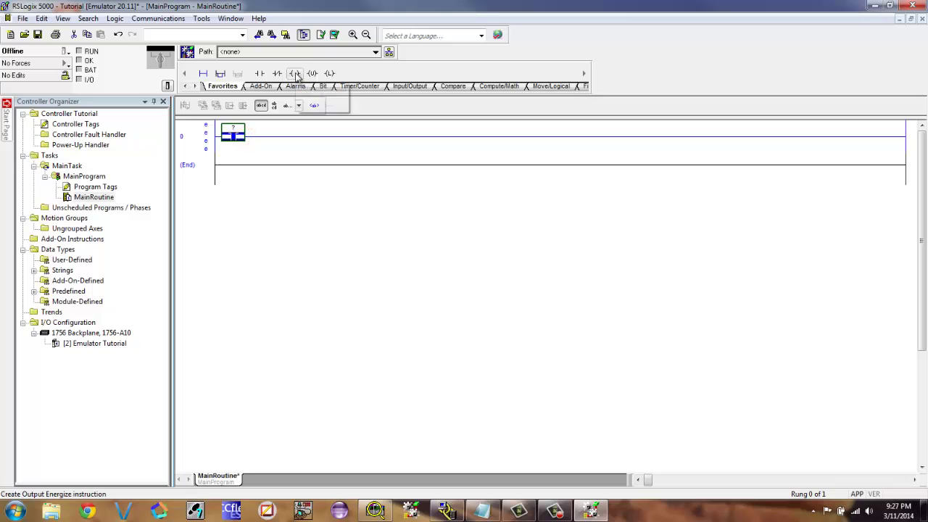
{"action": "left_click", "coordinate": [294, 73]}
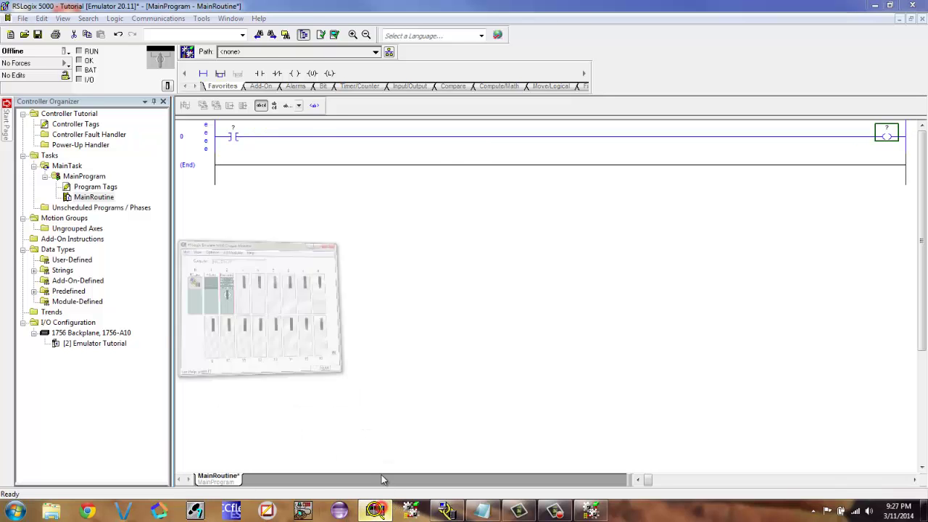
{"action": "left_click", "coordinate": [377, 511]}
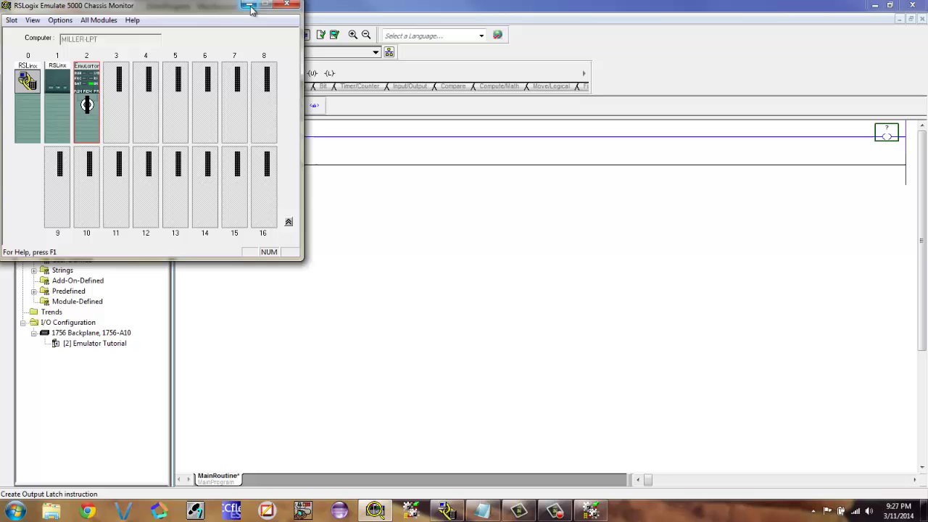
- Return to the ladder view and select rung 0's examine-on contact
{"action": "left_click", "coordinate": [250, 6]}
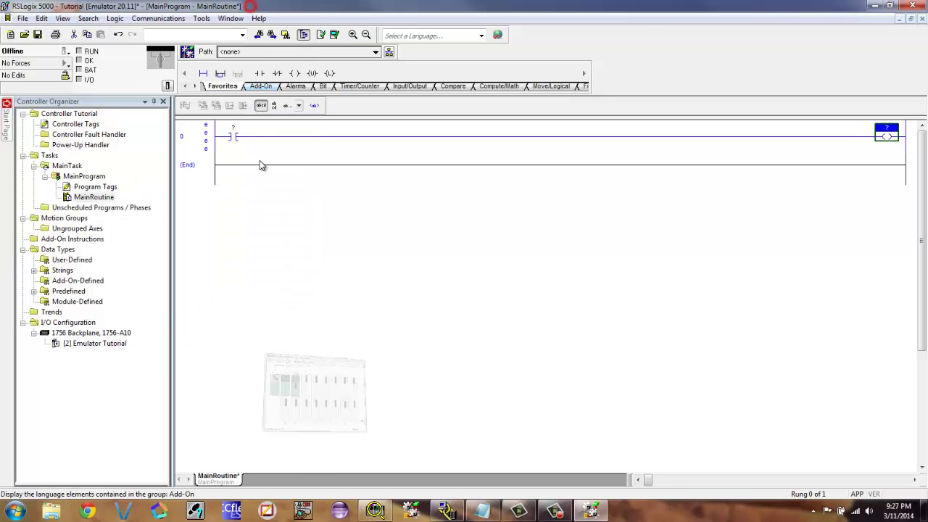
{"action": "left_click", "coordinate": [237, 135]}
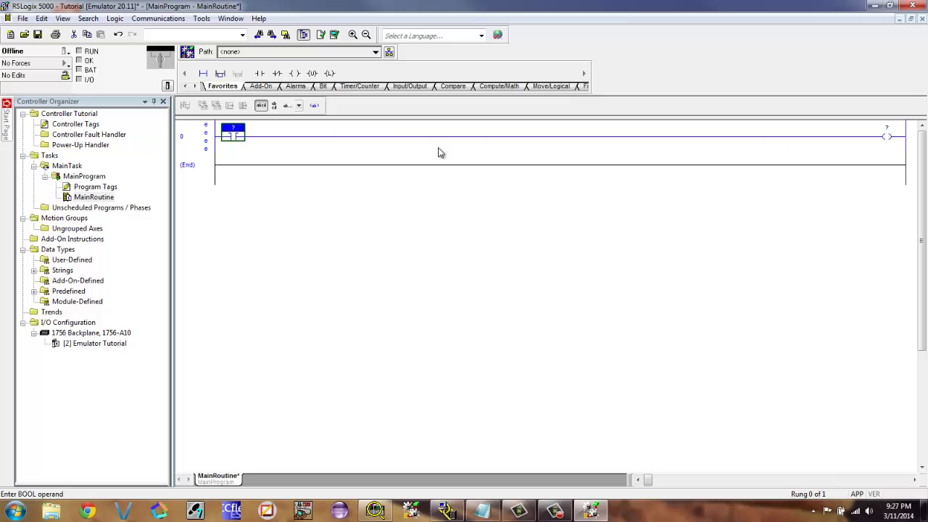
{"action": "double_click", "coordinate": [205, 145]}
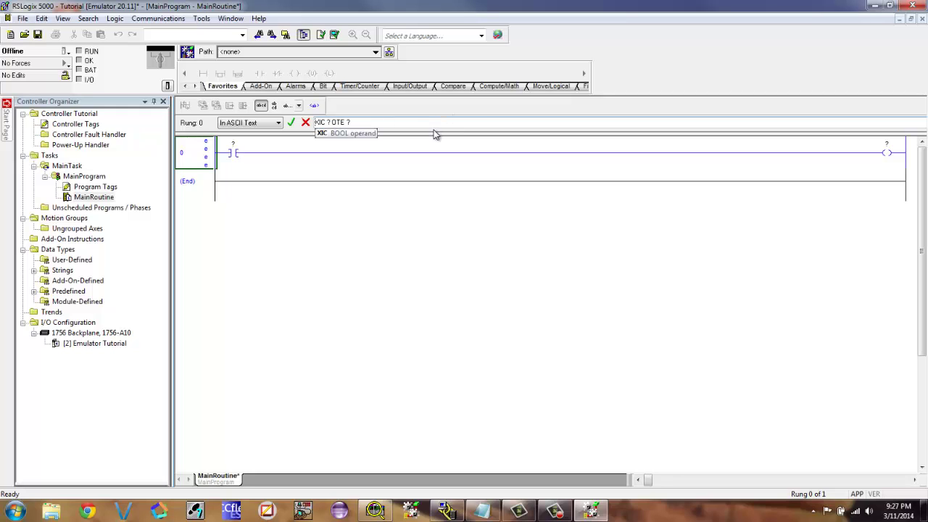
{"action": "left_click", "coordinate": [232, 177]}
- Open the contact's operand and browse the tag list, which has no tags to pick
{"action": "left_click", "coordinate": [236, 134]}
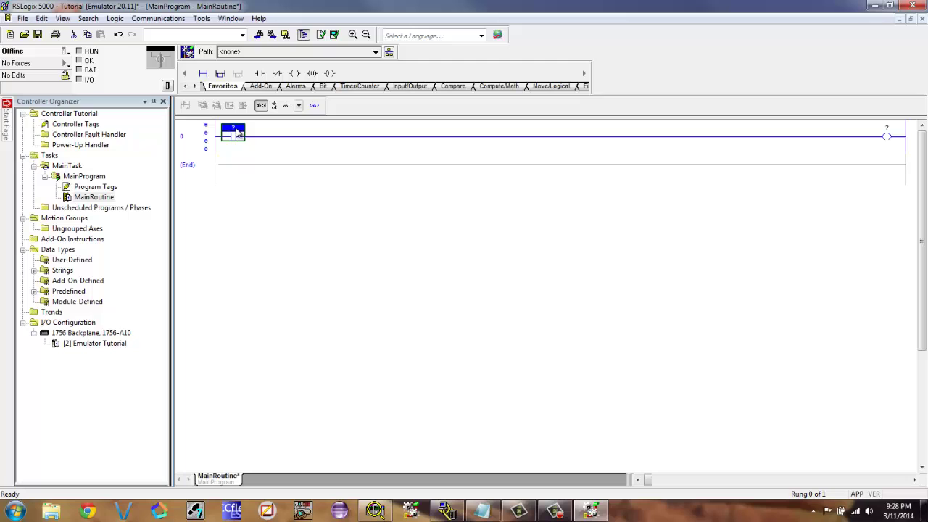
{"action": "double_click", "coordinate": [233, 128]}
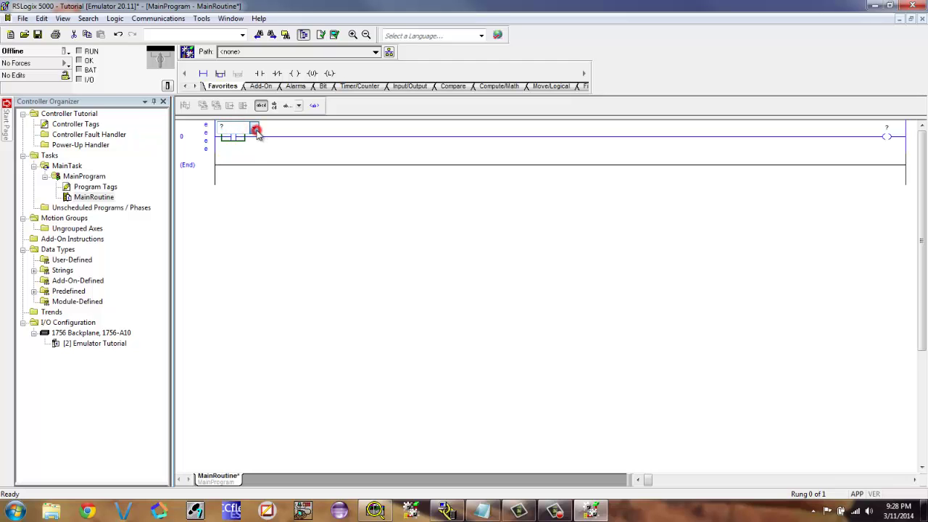
{"action": "left_click", "coordinate": [253, 128]}
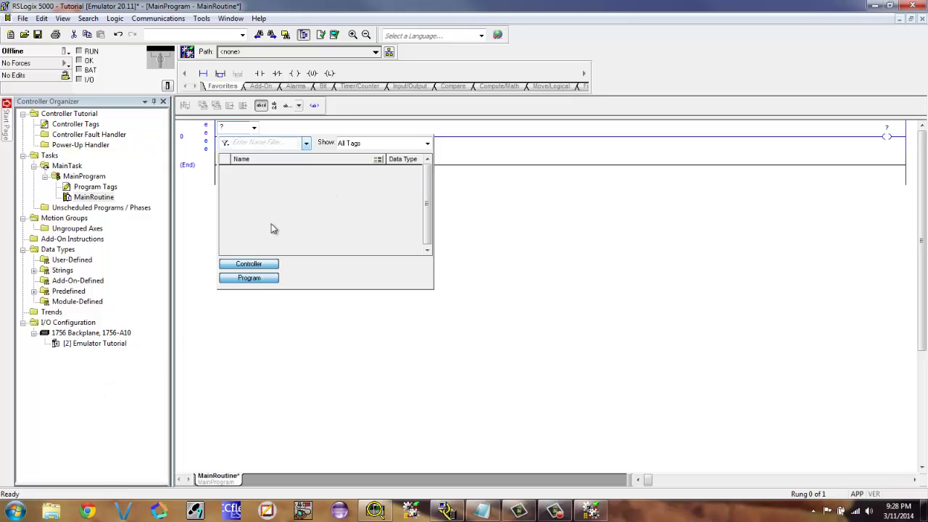
{"action": "left_click", "coordinate": [505, 206]}
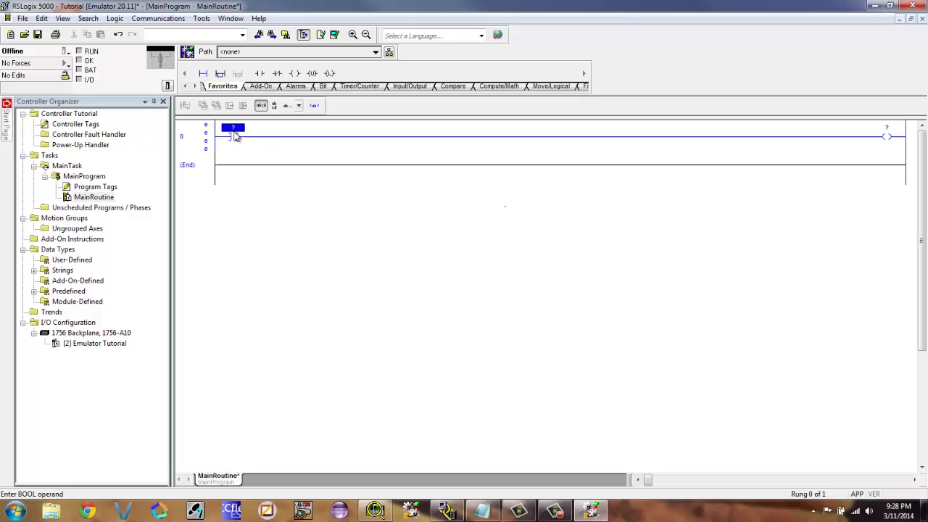
- Create tag Start_PB, described 'Start Motor', type Base, scope Tutorial, for the contact
{"action": "right_click", "coordinate": [234, 132]}
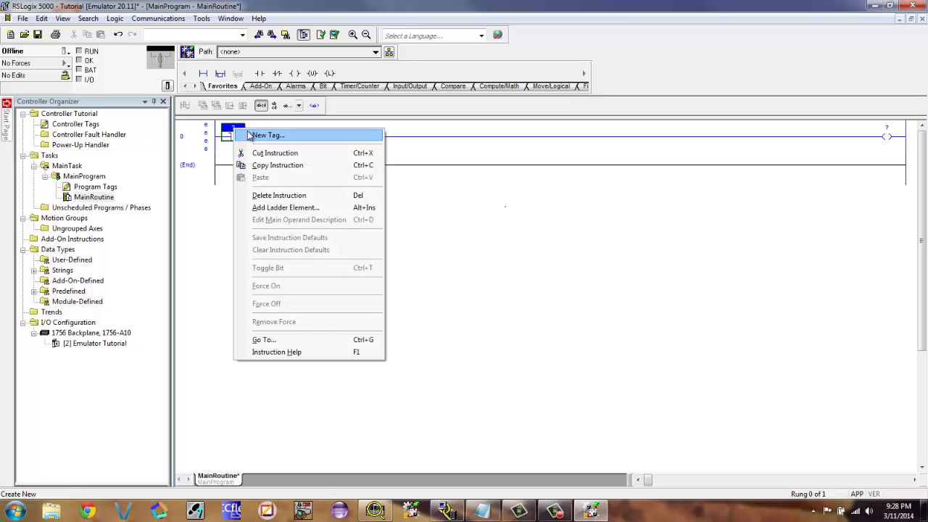
{"action": "left_click", "coordinate": [266, 134]}
{"action": "type", "text": "Start"}
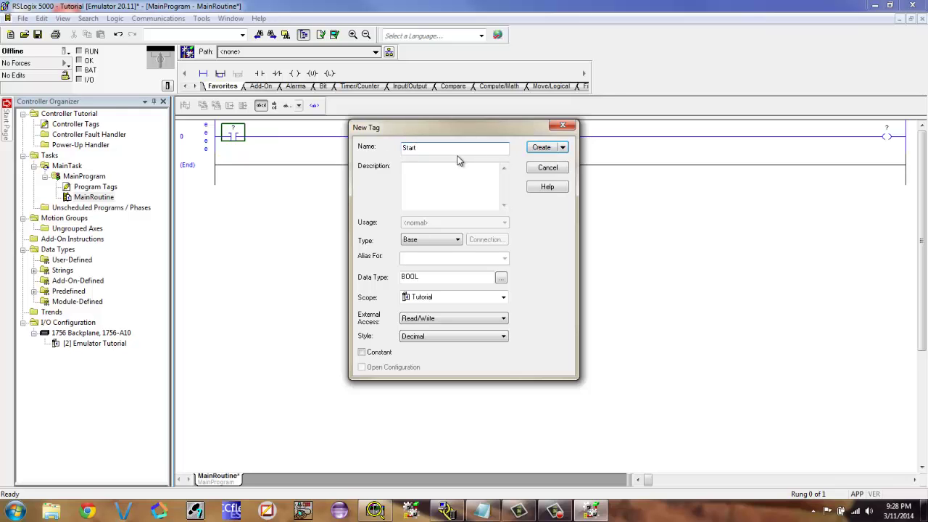
{"action": "type", "text": "_PB"}
{"action": "left_click", "coordinate": [444, 188]}
{"action": "type", "text": "tart"}
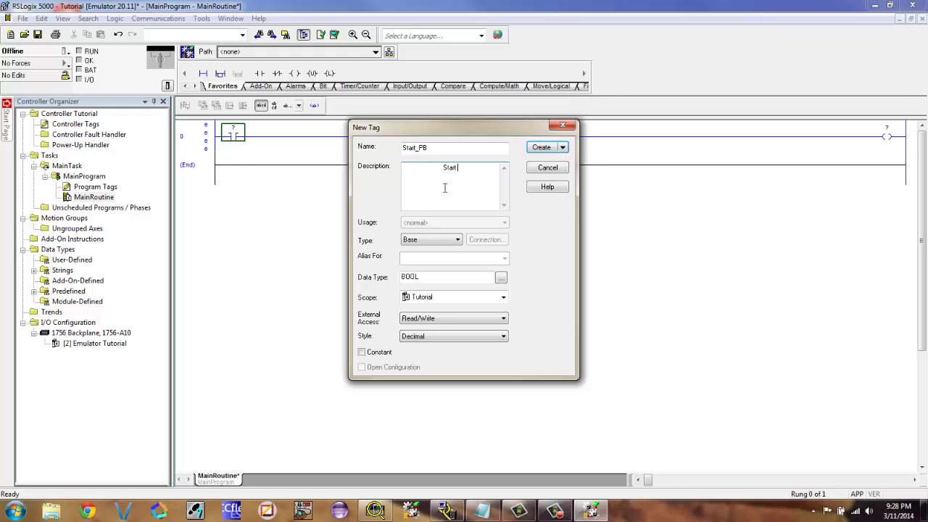
{"action": "type", "text": "Motor"}
{"action": "left_click", "coordinate": [453, 240]}
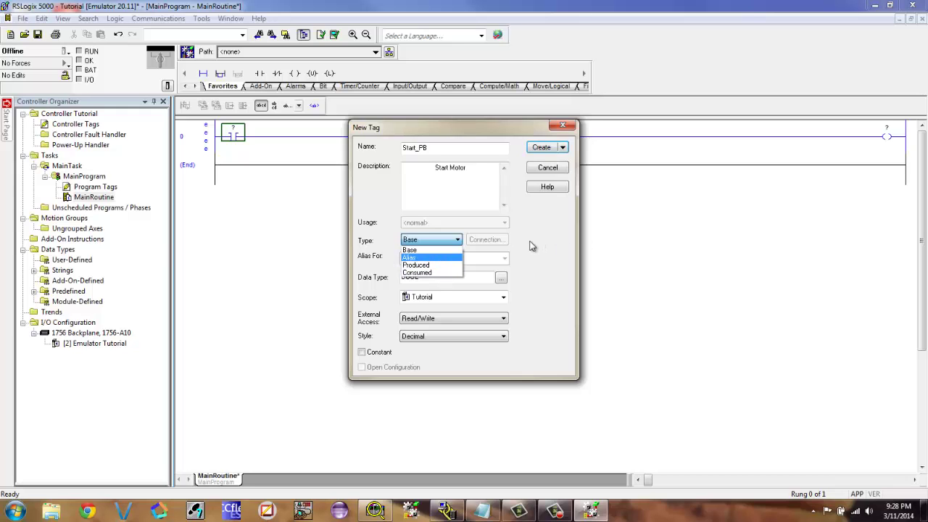
{"action": "left_click", "coordinate": [419, 256]}
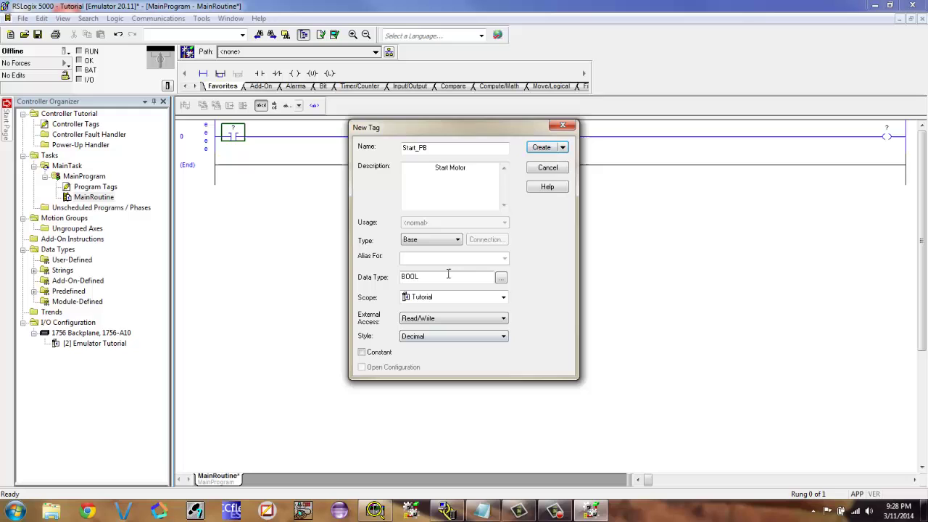
{"action": "left_click", "coordinate": [503, 297]}
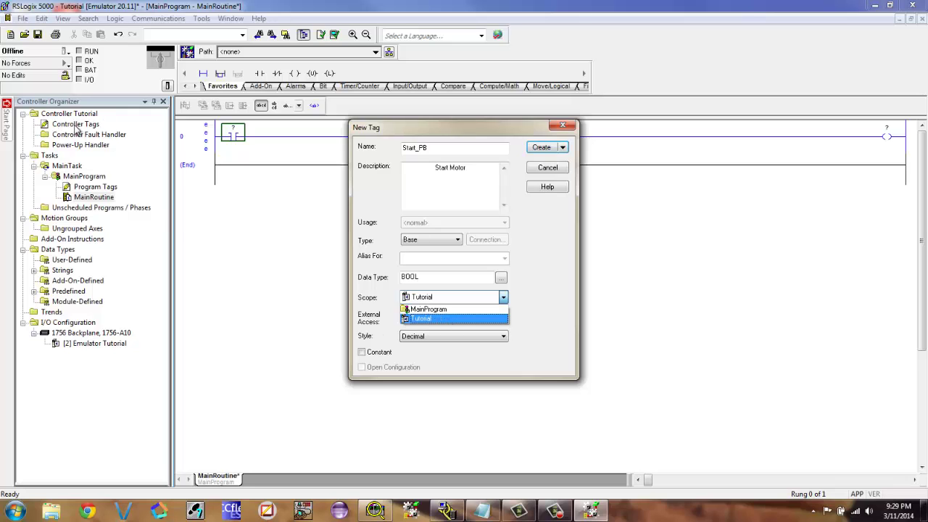
{"action": "left_click", "coordinate": [438, 320]}
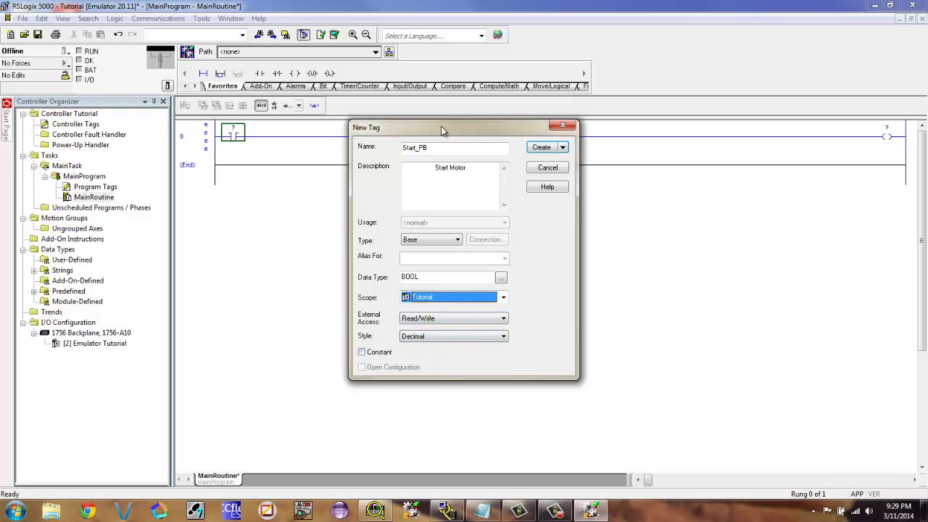
{"action": "left_click", "coordinate": [548, 148]}
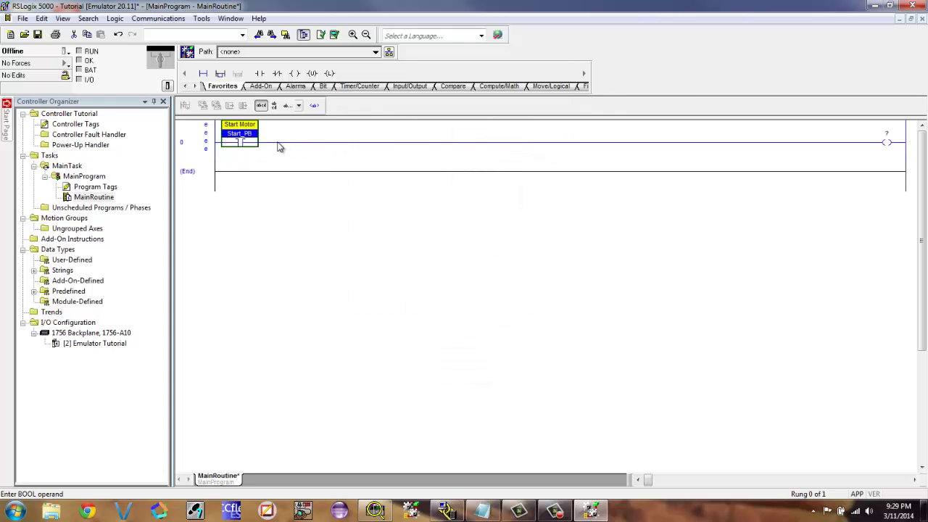
{"action": "left_click", "coordinate": [294, 148]}
{"action": "left_click", "coordinate": [190, 158]}
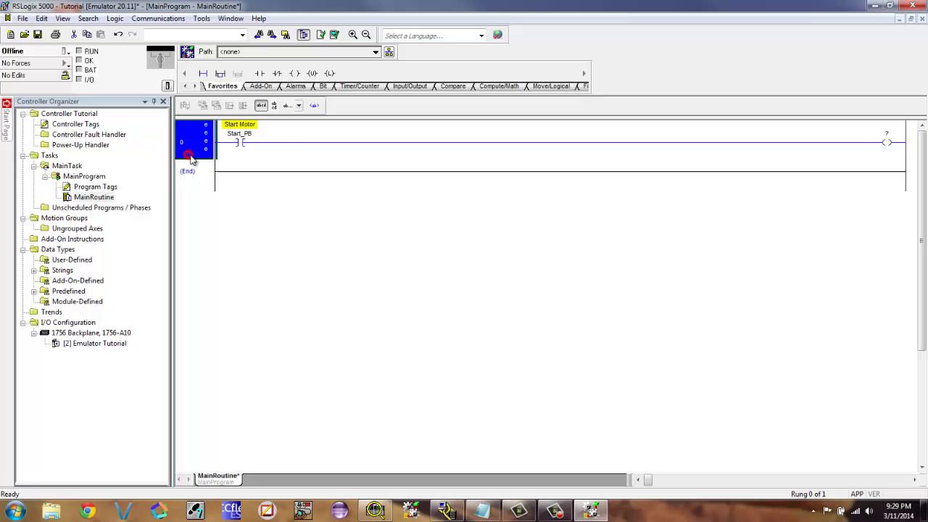
{"action": "right_click", "coordinate": [244, 138]}
{"action": "left_click", "coordinate": [256, 158]}
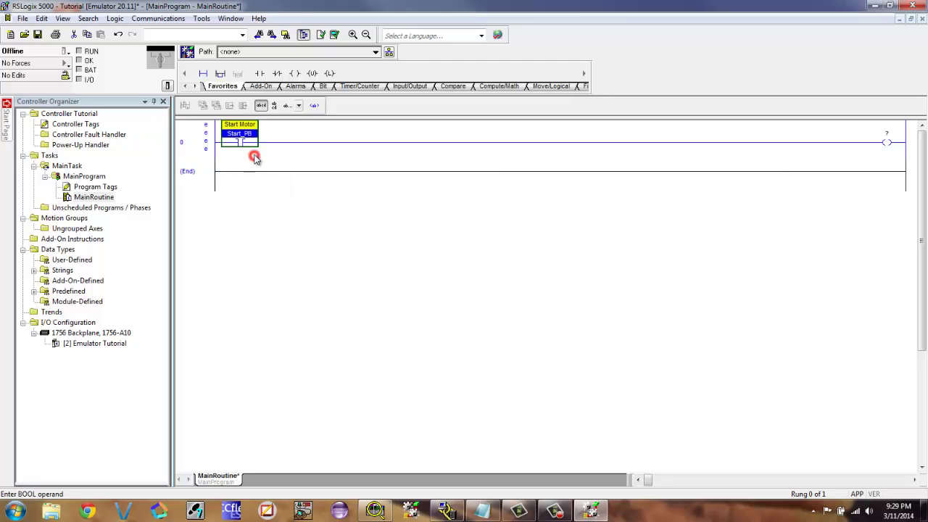
{"action": "right_click", "coordinate": [245, 136]}
{"action": "key", "text": "Escape"}
{"action": "left_click", "coordinate": [886, 139]}
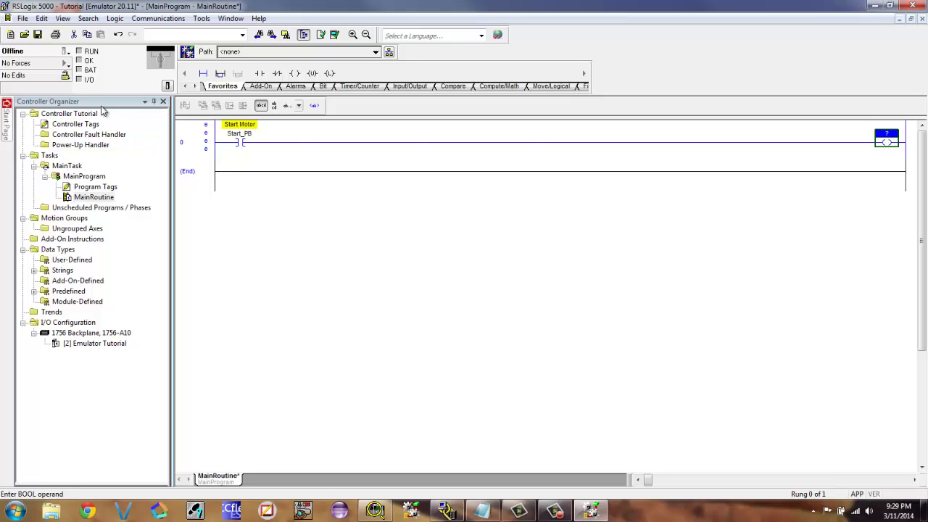
- Add controller tag Motor_1, described 'Pump 1', changing its data type from DINT to BOOL
{"action": "double_click", "coordinate": [72, 126]}
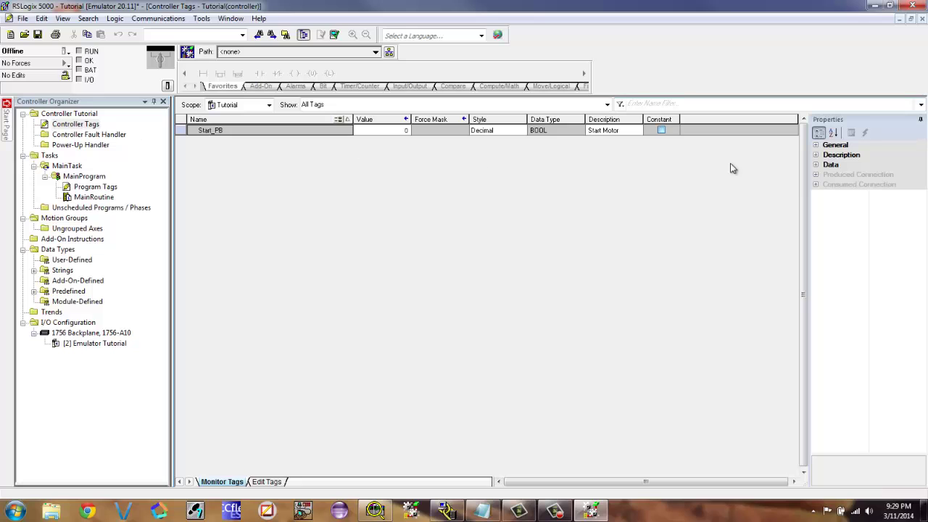
{"action": "right_click", "coordinate": [86, 129]}
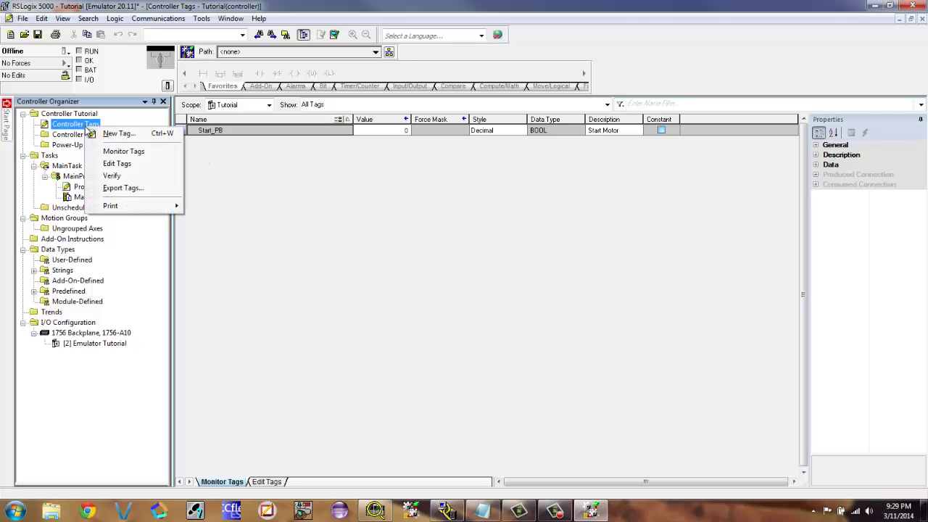
{"action": "left_click", "coordinate": [116, 130]}
{"action": "type", "text": "Motor_1"}
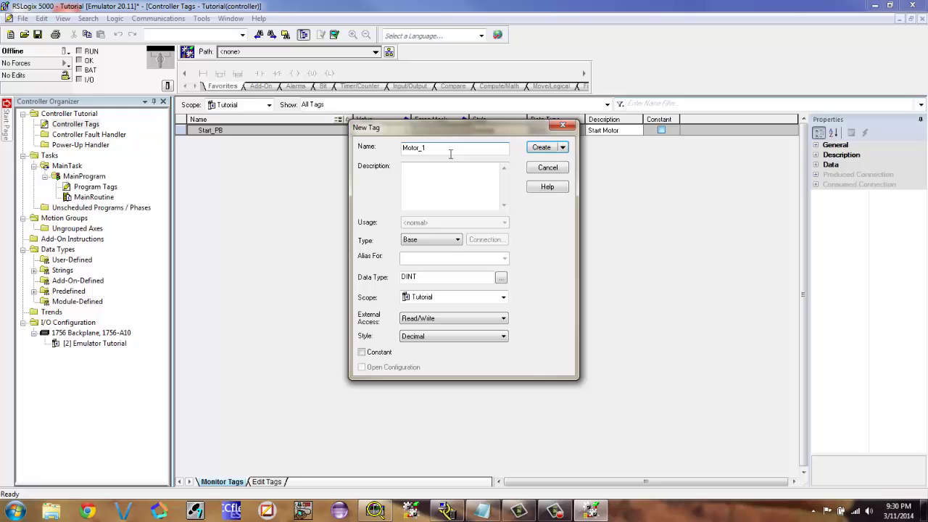
{"action": "left_click", "coordinate": [439, 171]}
{"action": "type", "text": "Pump 1"}
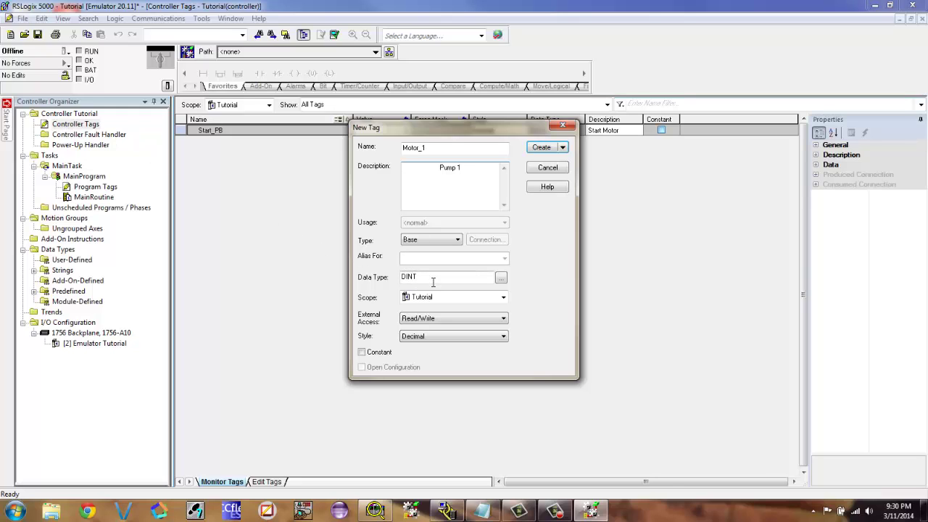
{"action": "left_click_drag", "start_coordinate": [423, 276], "coordinate": [405, 277]}
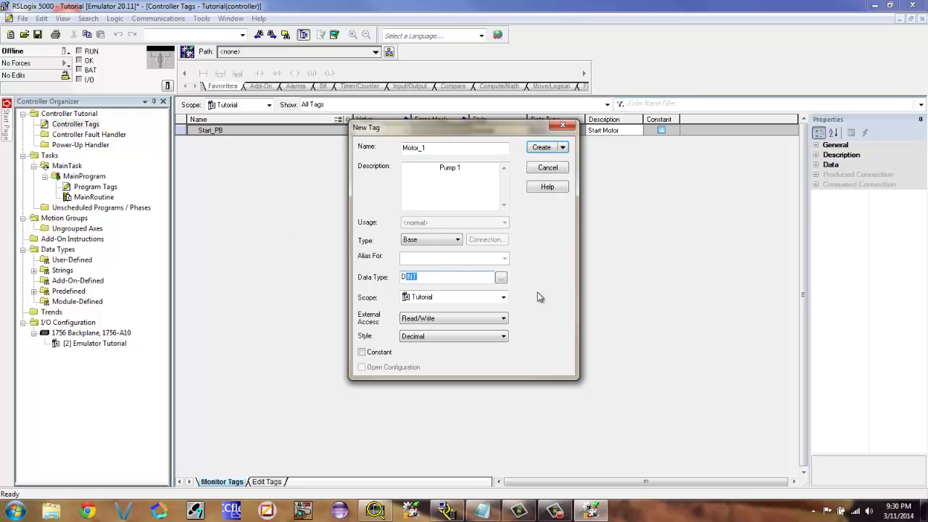
{"action": "key", "text": "BackSpace"}
{"action": "key", "text": "BackSpace"}
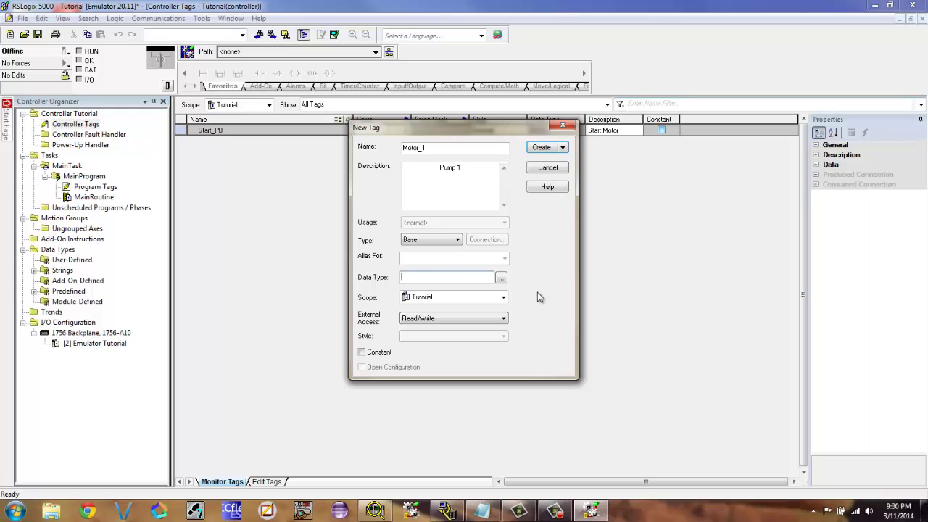
{"action": "type", "text": "BOOL"}
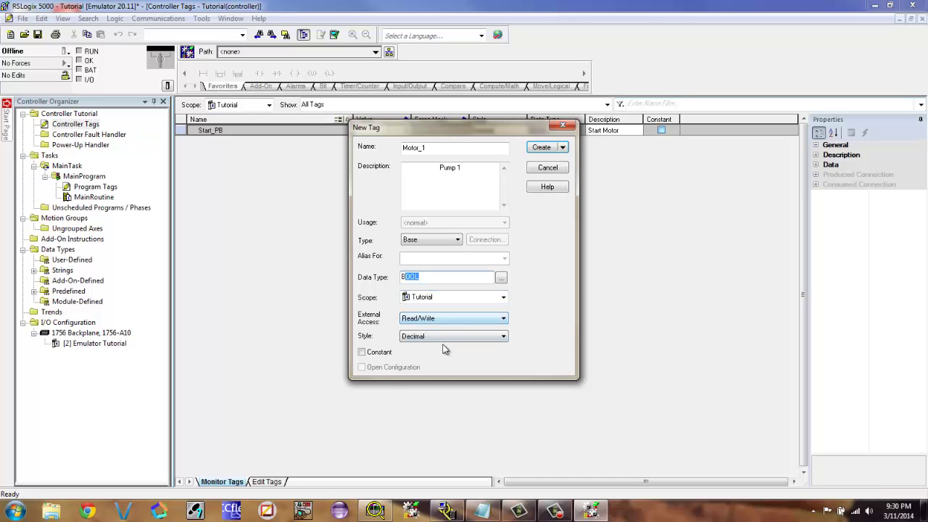
{"action": "left_click", "coordinate": [544, 147]}
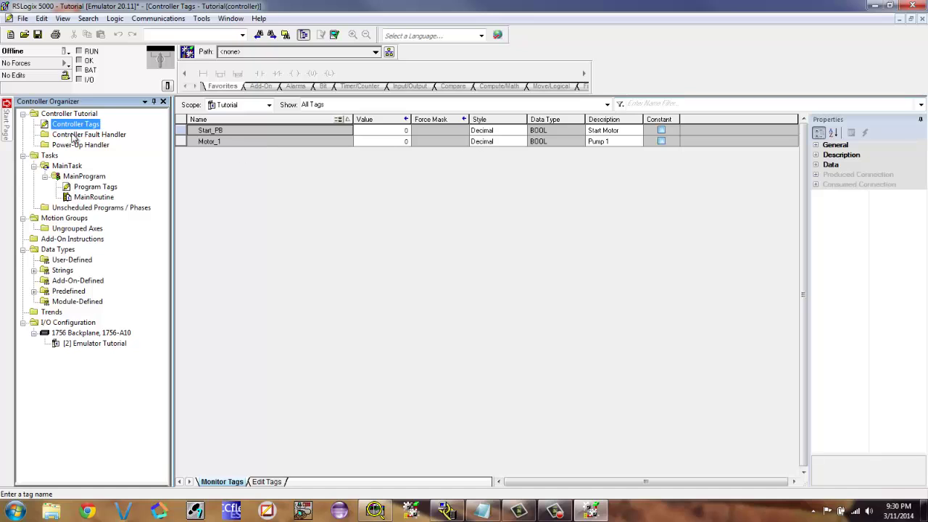
- In MainRoutine, address rung 0's output coil to the Motor_1 tag
{"action": "double_click", "coordinate": [88, 197]}
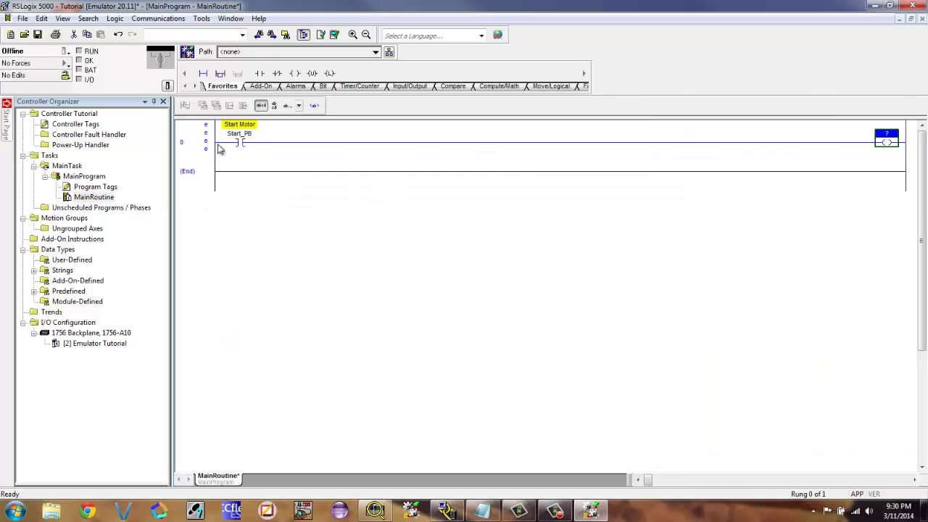
{"action": "left_click_drag", "start_coordinate": [885, 135], "coordinate": [910, 138]}
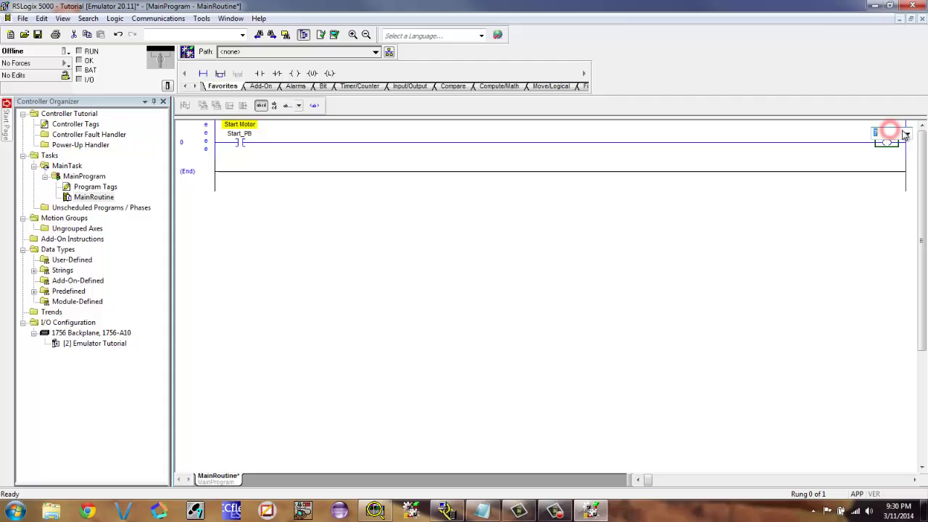
{"action": "left_click", "coordinate": [908, 136]}
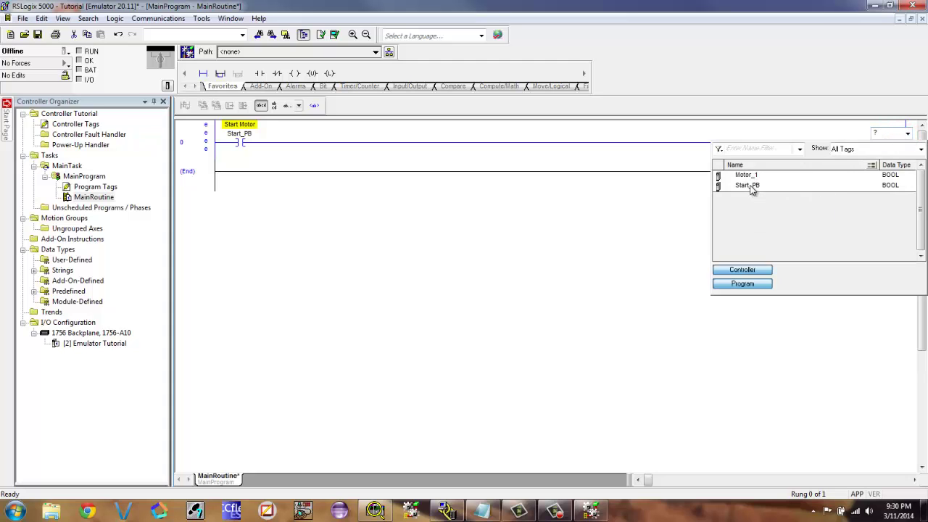
{"action": "double_click", "coordinate": [746, 176]}
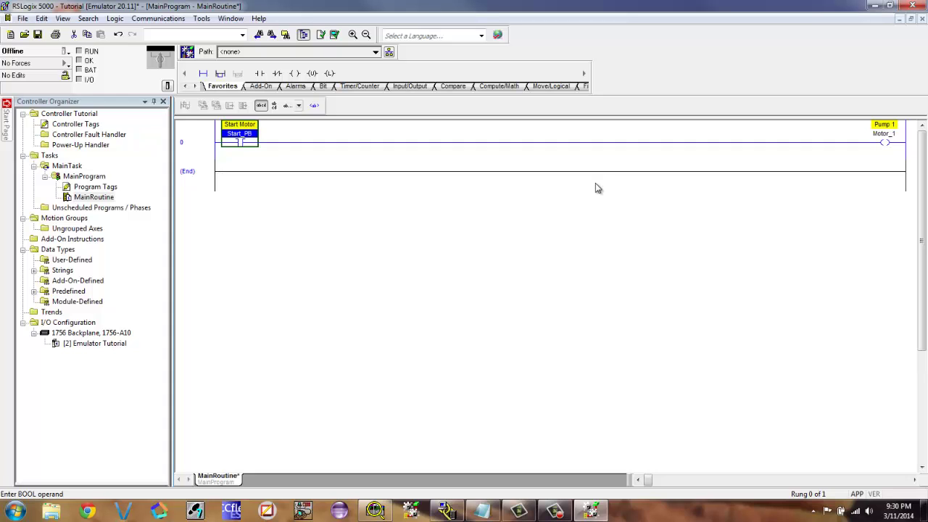
- Target the slot 2 RSLogix 5000 Emulator in AB_VBP-1 Virtual Chassis and begin downloading
{"action": "left_click", "coordinate": [389, 53]}
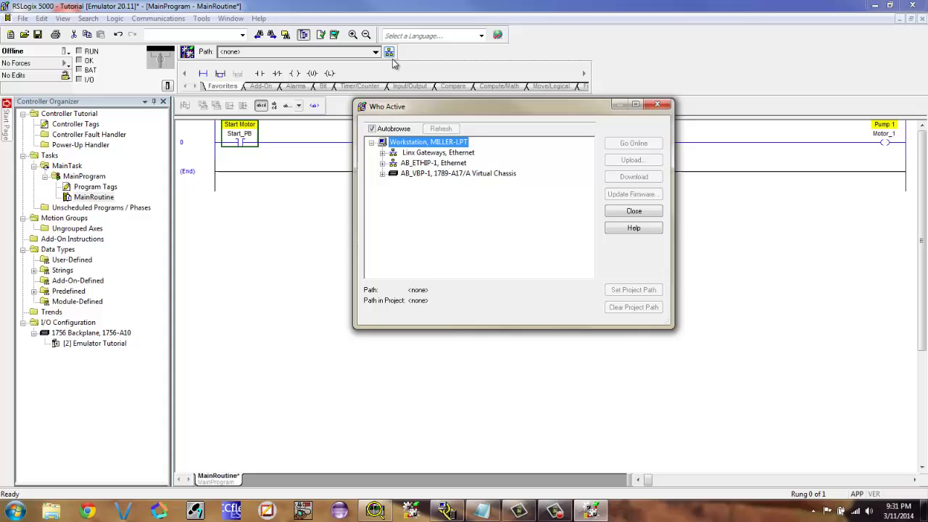
{"action": "left_click", "coordinate": [421, 175]}
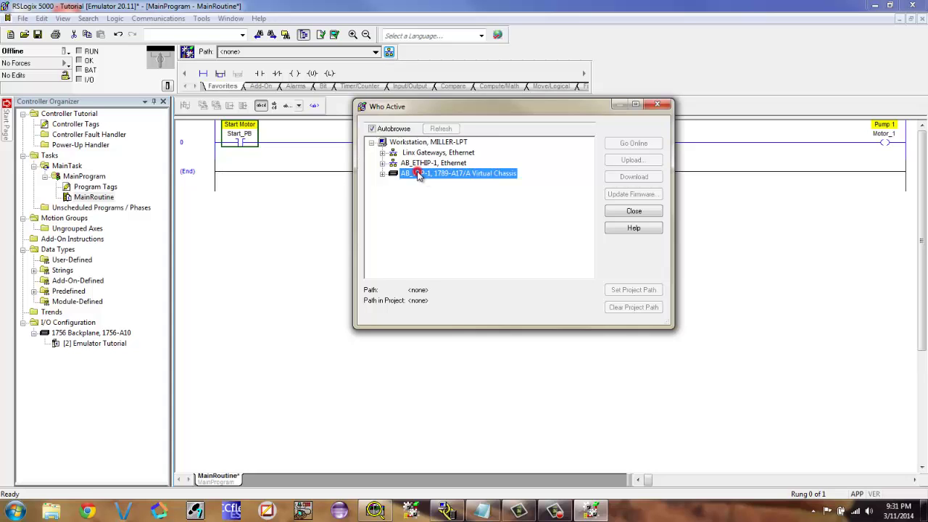
{"action": "left_click", "coordinate": [382, 174]}
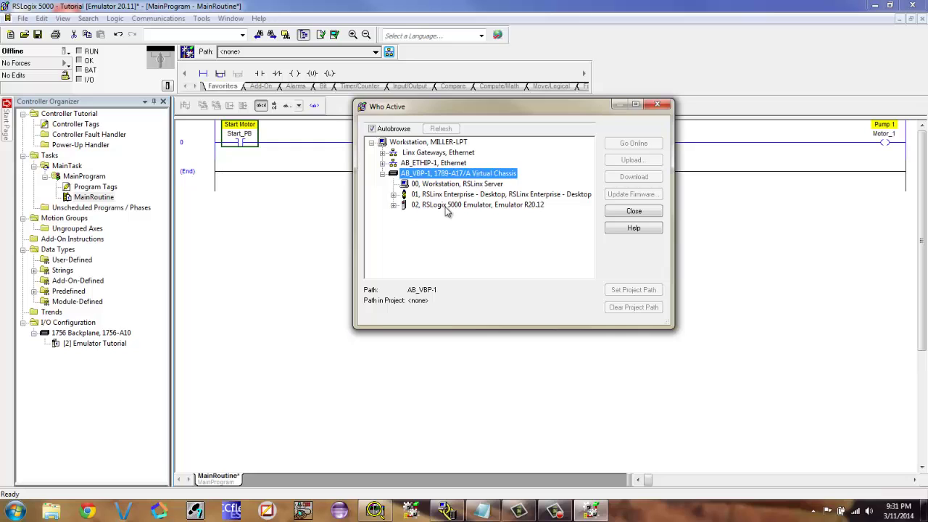
{"action": "left_click", "coordinate": [525, 205]}
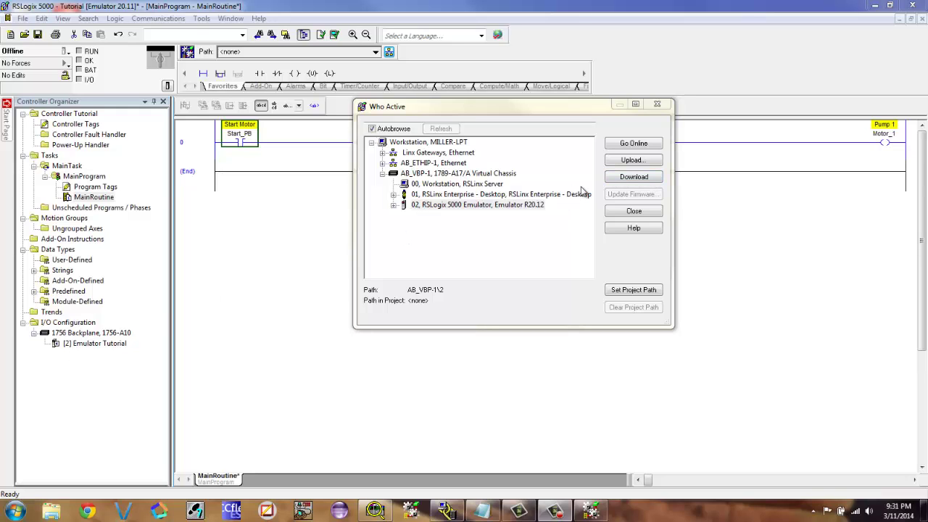
{"action": "left_click", "coordinate": [633, 177]}
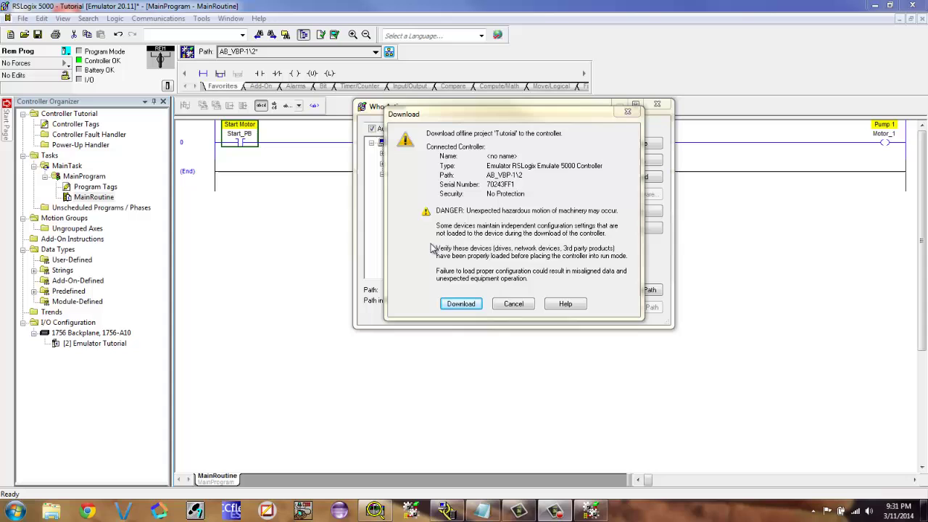
- Confirm the Tutorial project download to the emulator and wait for it to finish
{"action": "left_click", "coordinate": [461, 304]}
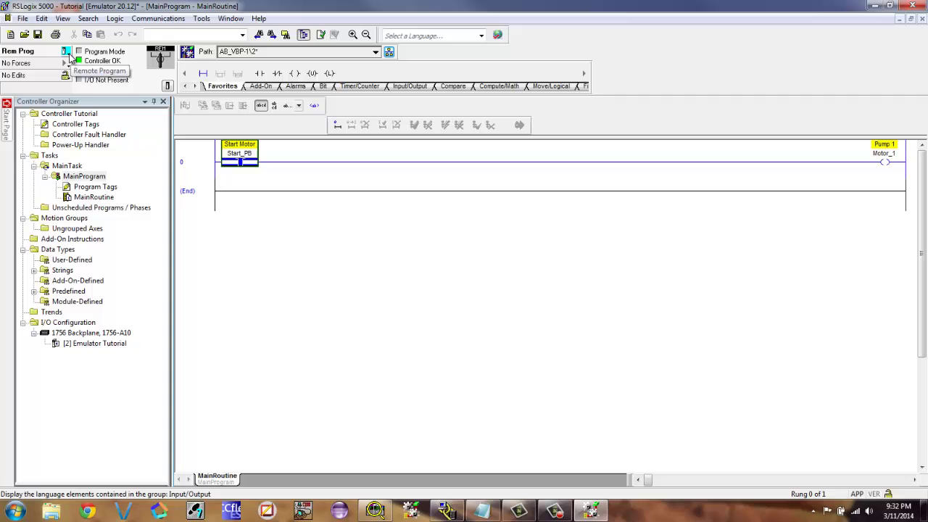
- Switch the controller to Remote Run mode
{"action": "left_click", "coordinate": [67, 54]}
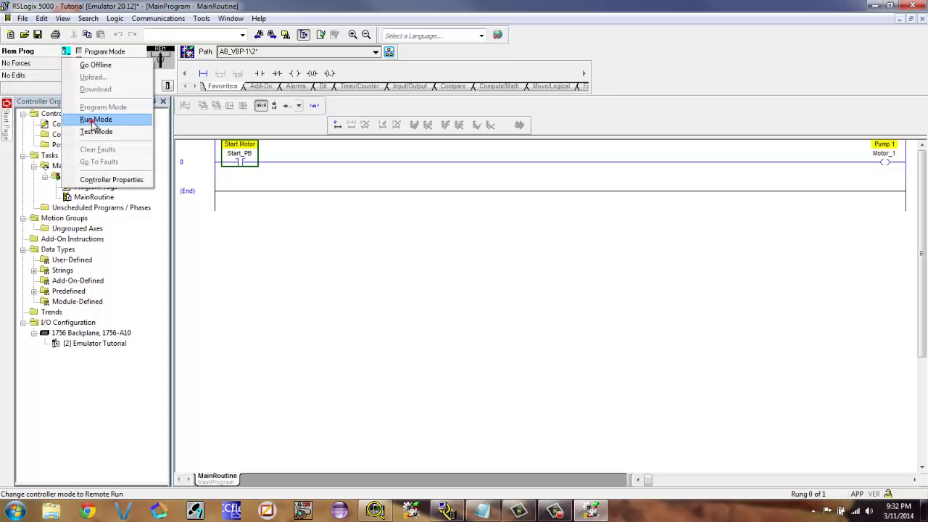
{"action": "left_click", "coordinate": [92, 120]}
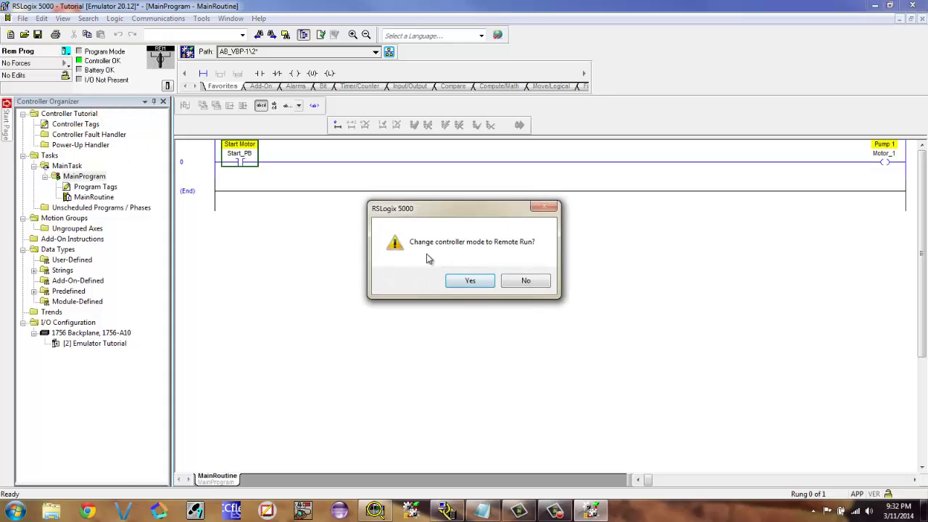
{"action": "left_click", "coordinate": [483, 280]}
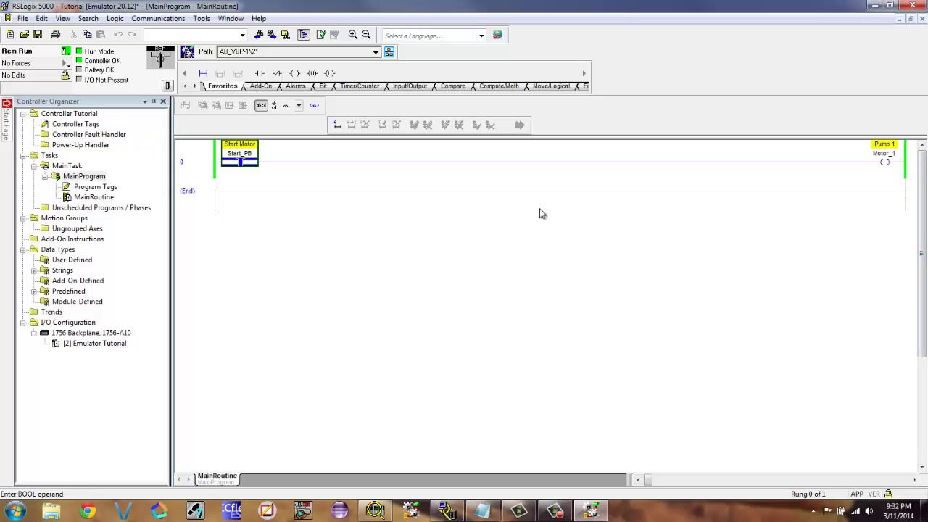
- Toggle the Start_PB contact's bit on so the Motor_1 coil energizes
{"action": "left_click", "coordinate": [236, 179]}
{"action": "left_click", "coordinate": [239, 153]}
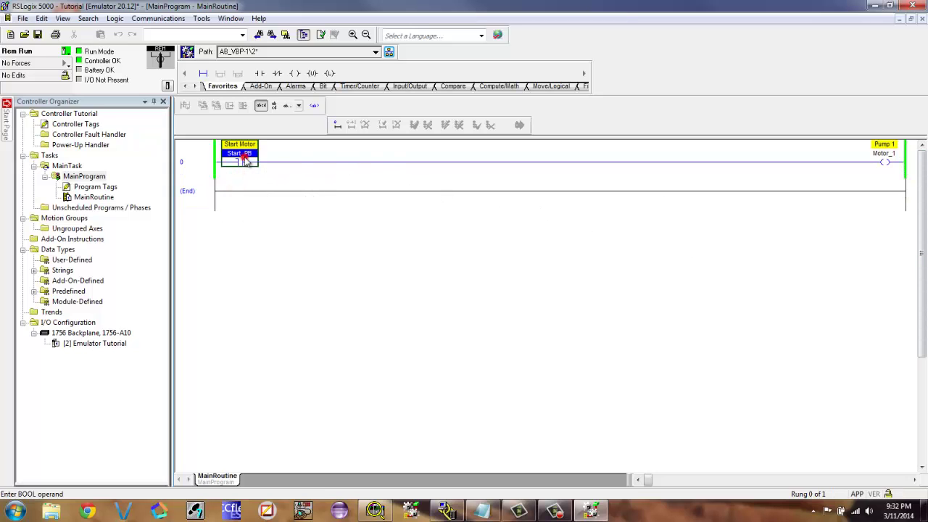
{"action": "right_click", "coordinate": [245, 161]}
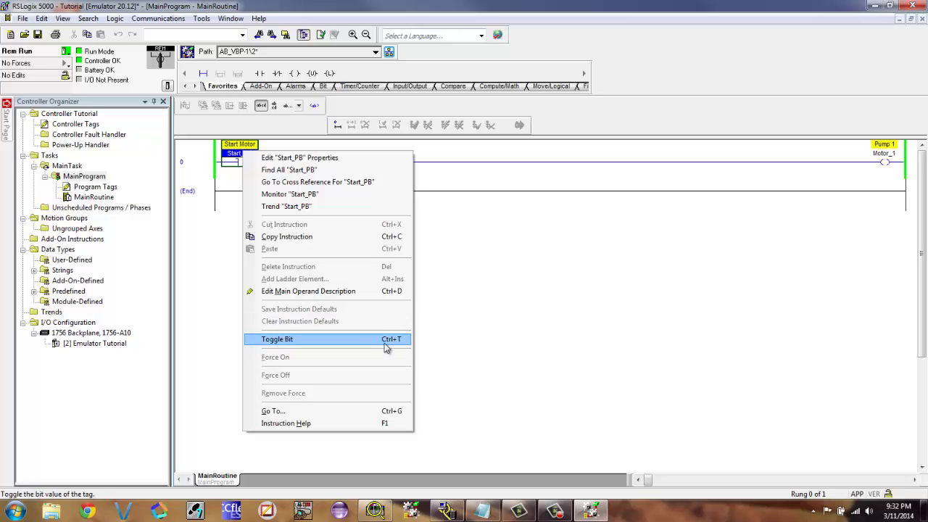
{"action": "left_click", "coordinate": [315, 339]}
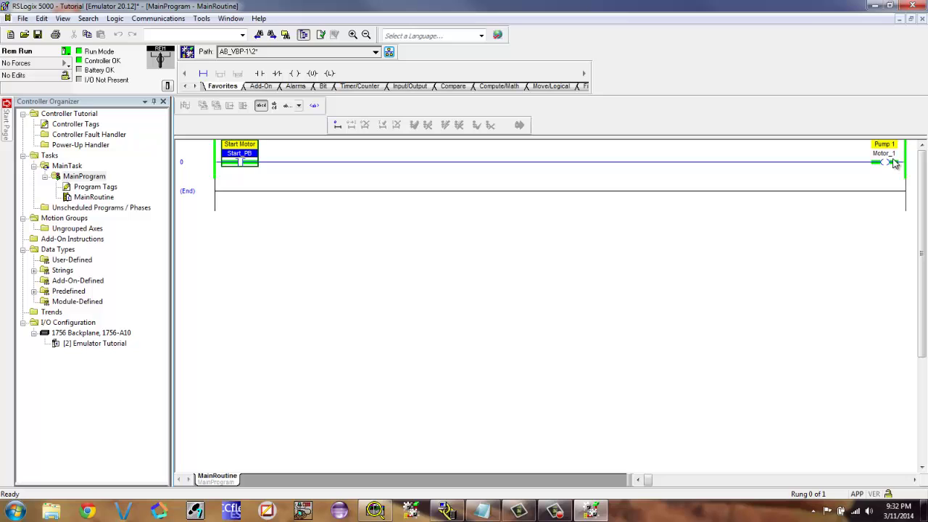
- In the controller tags monitor, set Start_PB to 0 and then back to 1
{"action": "left_click", "coordinate": [77, 126]}
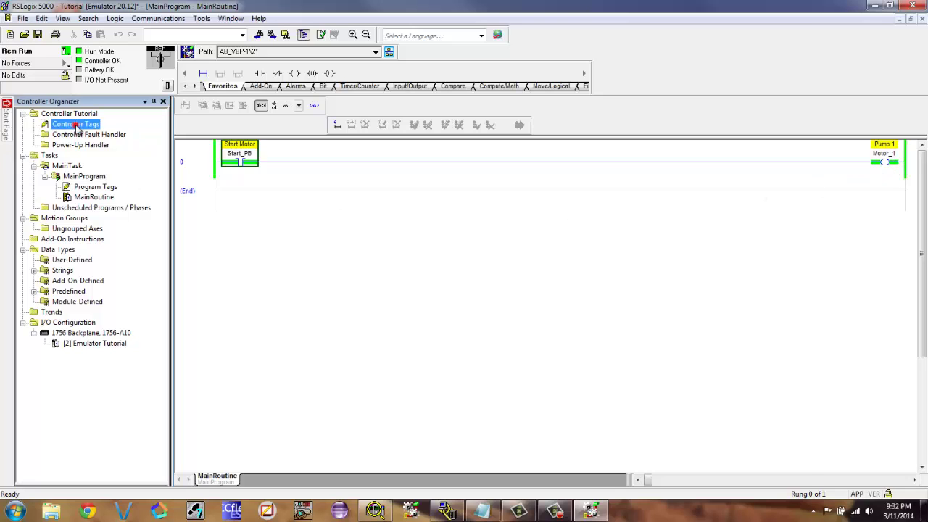
{"action": "double_click", "coordinate": [77, 126]}
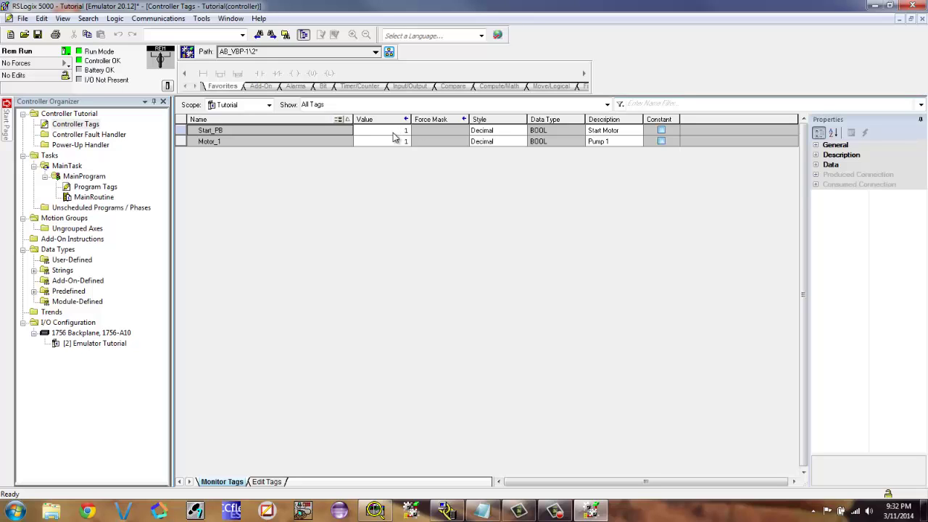
{"action": "left_click", "coordinate": [399, 131]}
{"action": "type", "text": "0"}
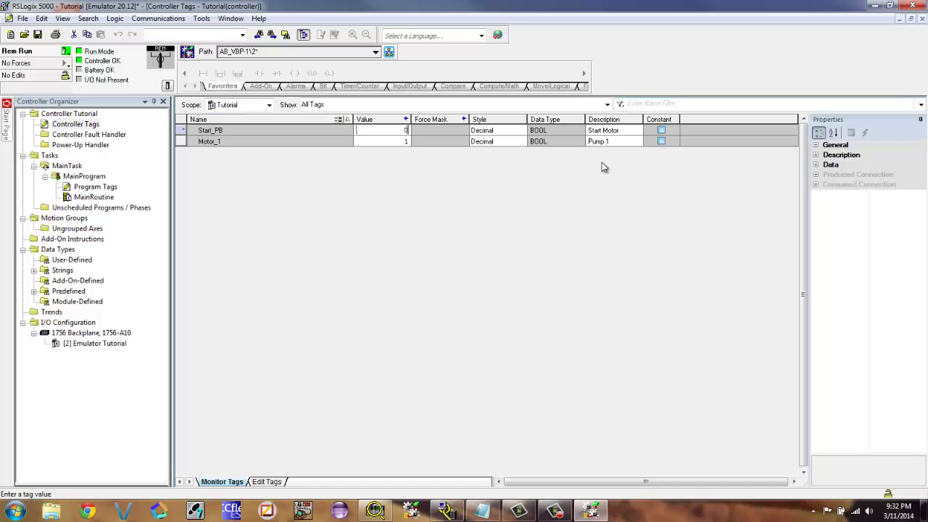
{"action": "key", "text": "Return"}
{"action": "type", "text": "1"}
{"action": "key", "text": "Return"}
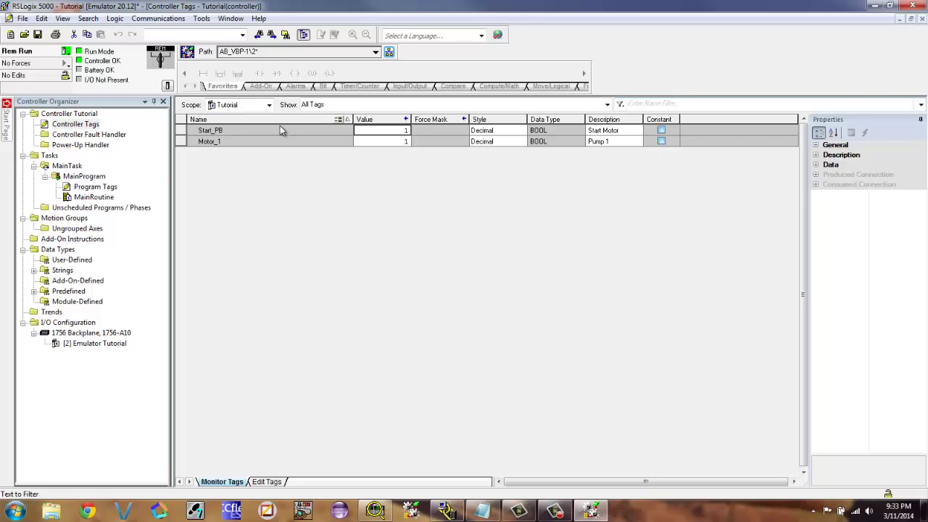
- Reopen MainRoutine to see rung 0 with Start_PB energizing Motor_1 live
{"action": "double_click", "coordinate": [75, 199]}
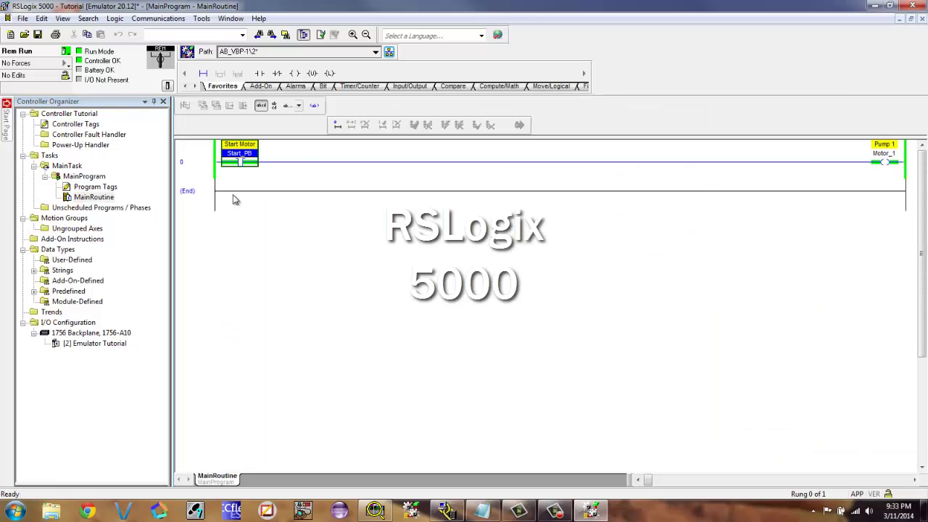